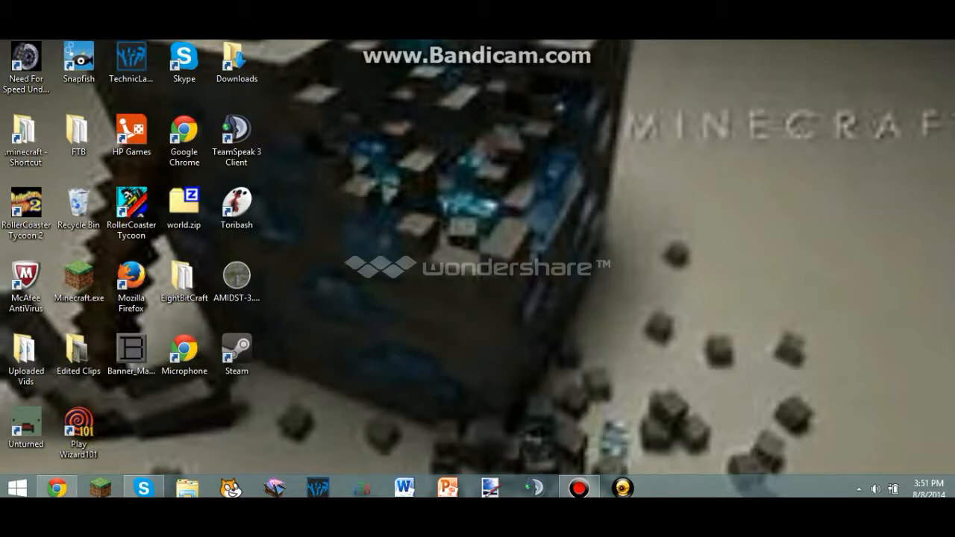
Step: Switch to Chrome and review the Multiplayer Server downloads on the Minecraft download page
{"action": "left_click", "coordinate": [57, 488]}
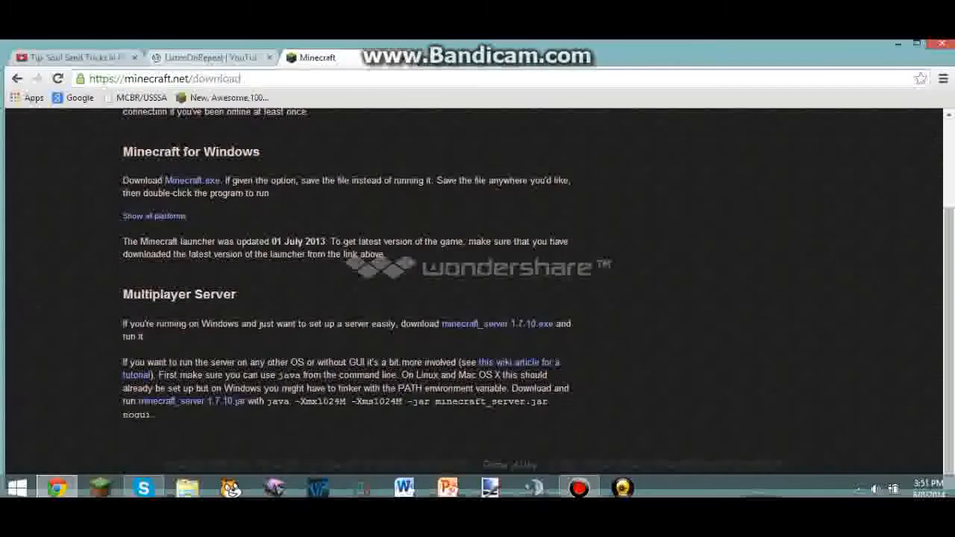
{"action": "scroll", "coordinate": [477, 291], "scroll_direction": "up", "scroll_amount": 2}
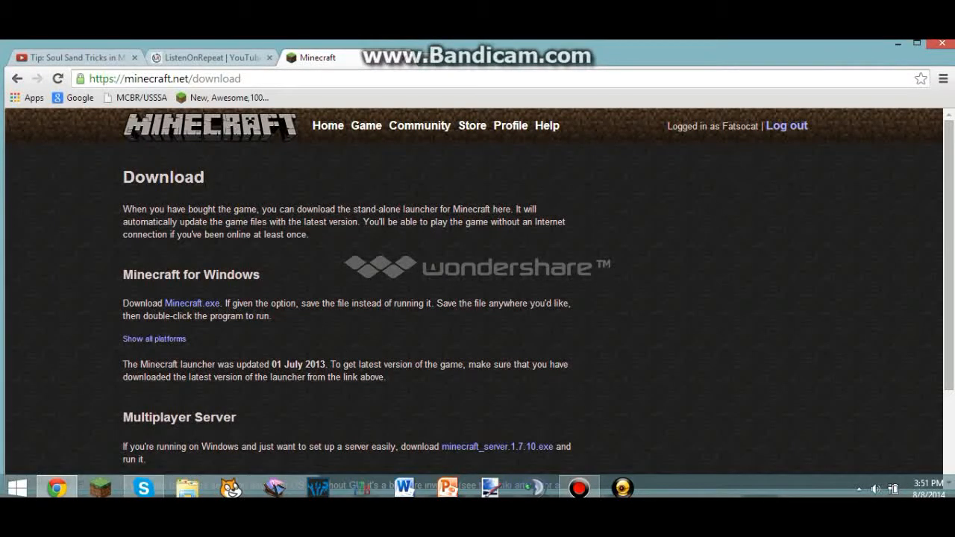
{"action": "scroll", "coordinate": [477, 291], "scroll_direction": "down", "scroll_amount": 1}
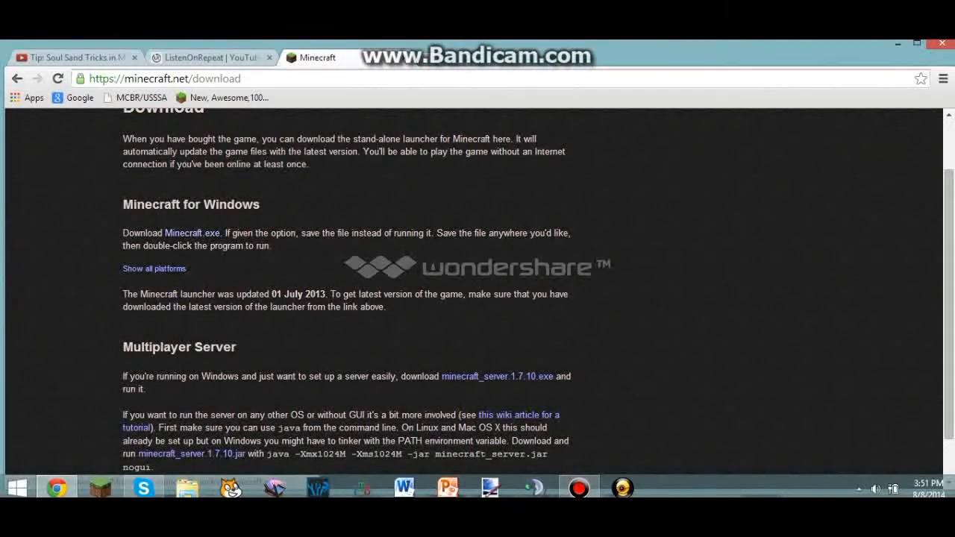
{"action": "scroll", "coordinate": [477, 291], "scroll_direction": "down", "scroll_amount": 1}
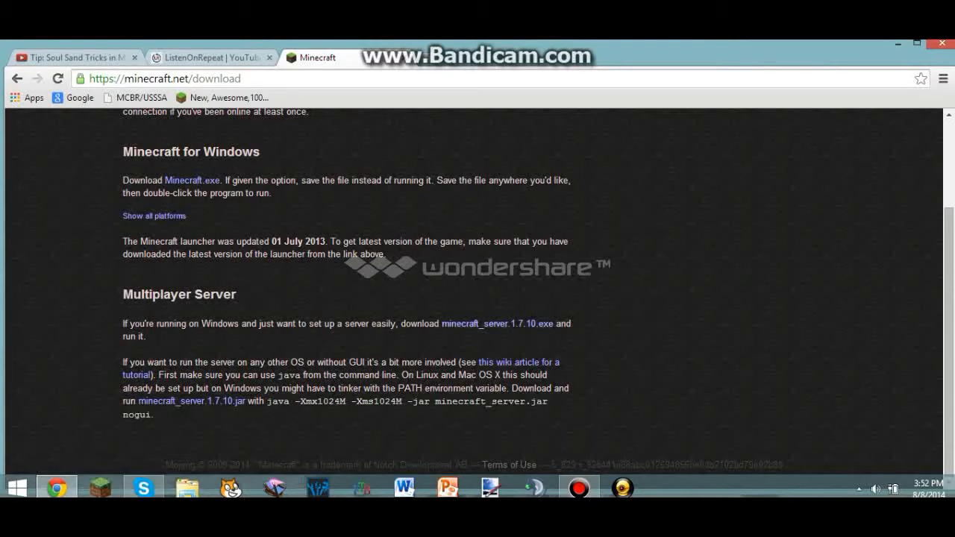
{"action": "left_click", "coordinate": [897, 43]}
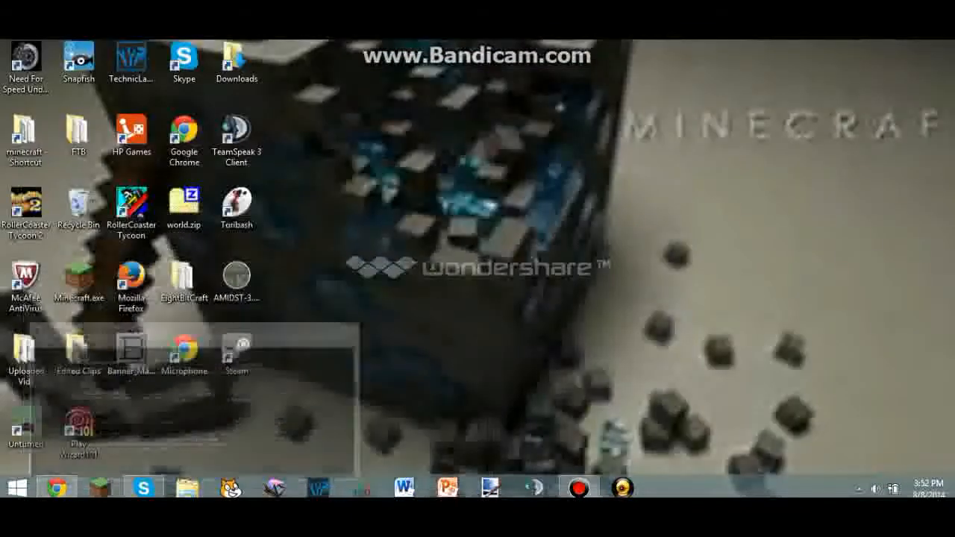
Step: Move minecraft_server.1.7.10.exe from the Downloads folder to the middle of the desktop and close the folder
{"action": "double_click", "coordinate": [237, 63]}
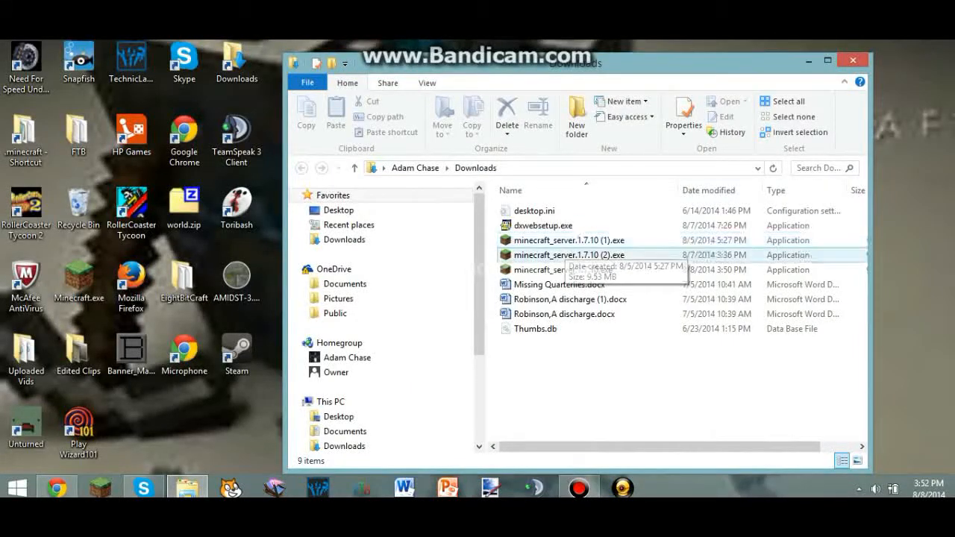
{"action": "left_click_drag", "start_coordinate": [563, 269], "coordinate": [921, 141]}
{"action": "left_click", "coordinate": [853, 60]}
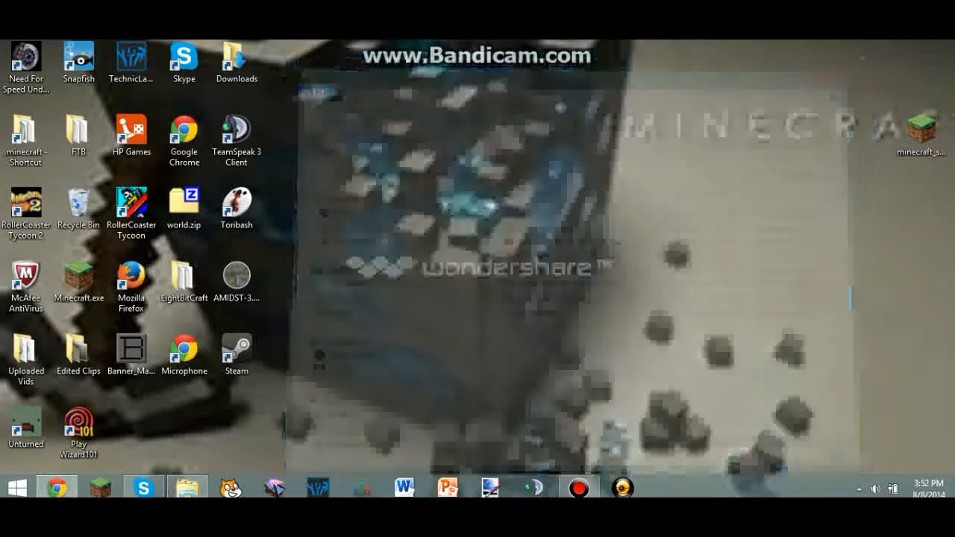
{"action": "left_click_drag", "start_coordinate": [921, 133], "coordinate": [492, 283]}
{"action": "left_click", "coordinate": [561, 313]}
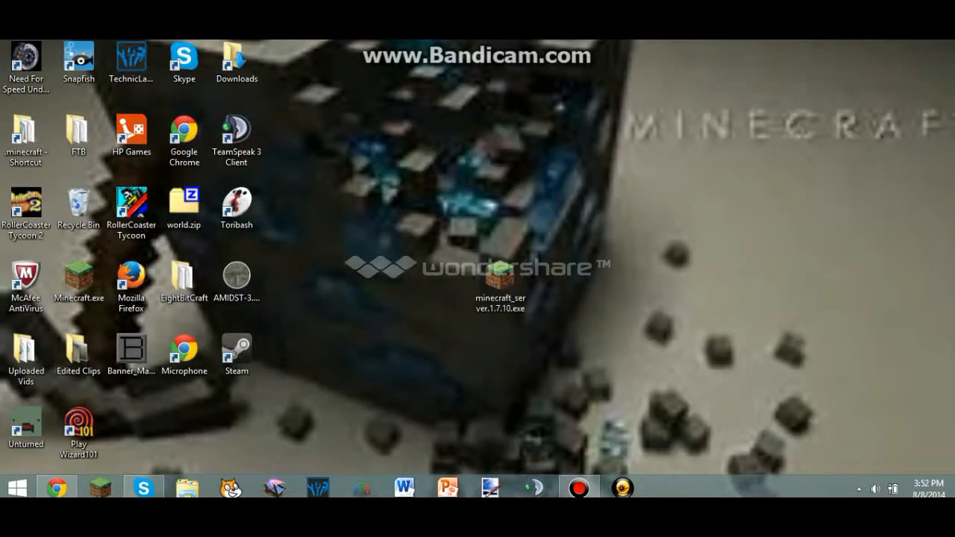
Step: Create a new folder on the desktop
{"action": "right_click", "coordinate": [588, 84]}
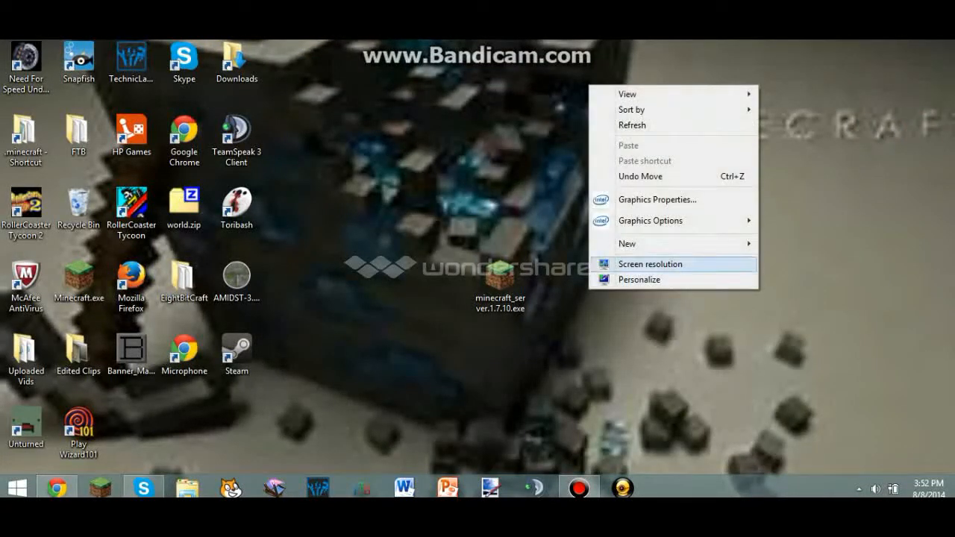
{"action": "mouse_move", "coordinate": [656, 244]}
{"action": "left_click", "coordinate": [790, 244]}
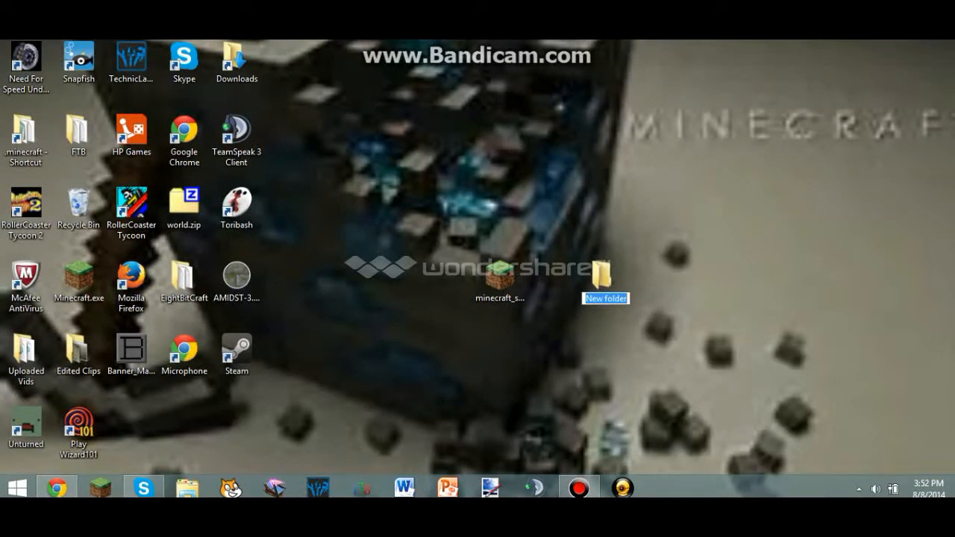
{"action": "type", "text": "mINECRAFT t"}
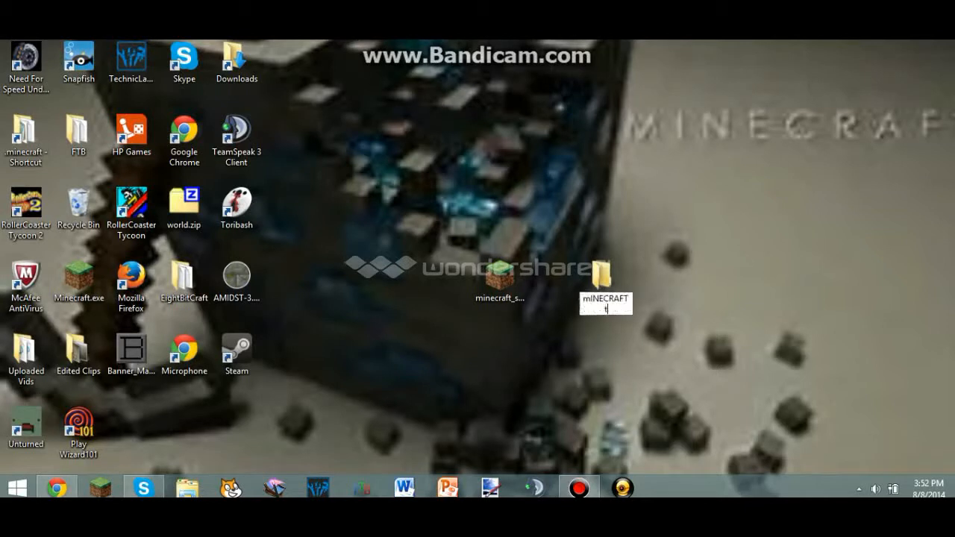
{"action": "type", "text": "EST sERVE"}
{"action": "key", "text": "BackSpace"}
{"action": "key", "text": "BackSpace"}
{"action": "key", "text": "BackSpace"}
{"action": "key", "text": "BackSpace"}
{"action": "key", "text": "BackSpace"}
{"action": "key", "text": "BackSpace"}
{"action": "key", "text": "BackSpace"}
{"action": "key", "text": "BackSpace"}
{"action": "key", "text": "BackSpace"}
{"action": "key", "text": "BackSpace"}
{"action": "key", "text": "BackSpace"}
{"action": "key", "text": "BackSpace"}
{"action": "key", "text": "BackSpace"}
{"action": "key", "text": "BackSpace"}
{"action": "key", "text": "BackSpace"}
{"action": "key", "text": "BackSpace"}
{"action": "key", "text": "BackSpace"}
{"action": "key", "text": "BackSpace"}
{"action": "key", "text": "BackSpace"}
Step: Name the new desktop folder Minecraft Test Server
{"action": "type", "text": "M"}
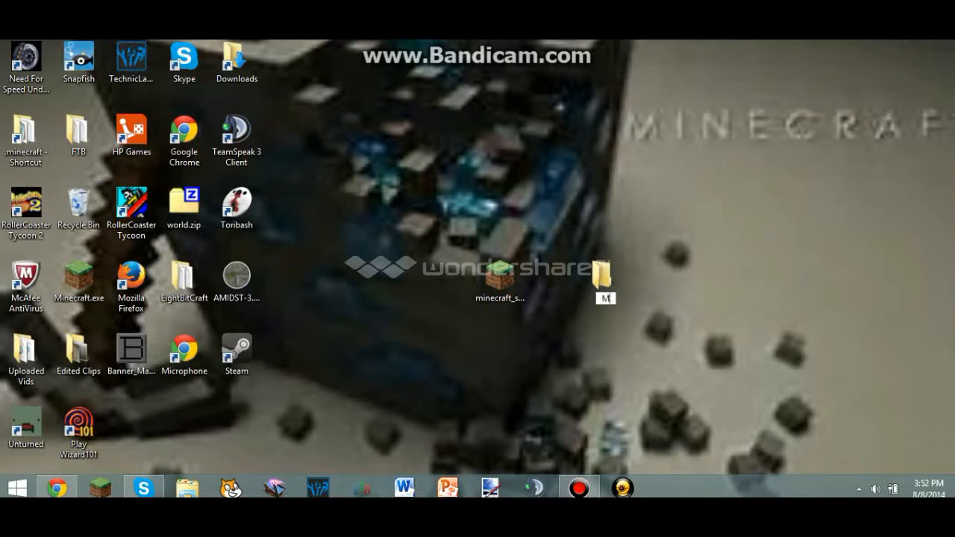
{"action": "type", "text": "kiencraft TEst Server"}
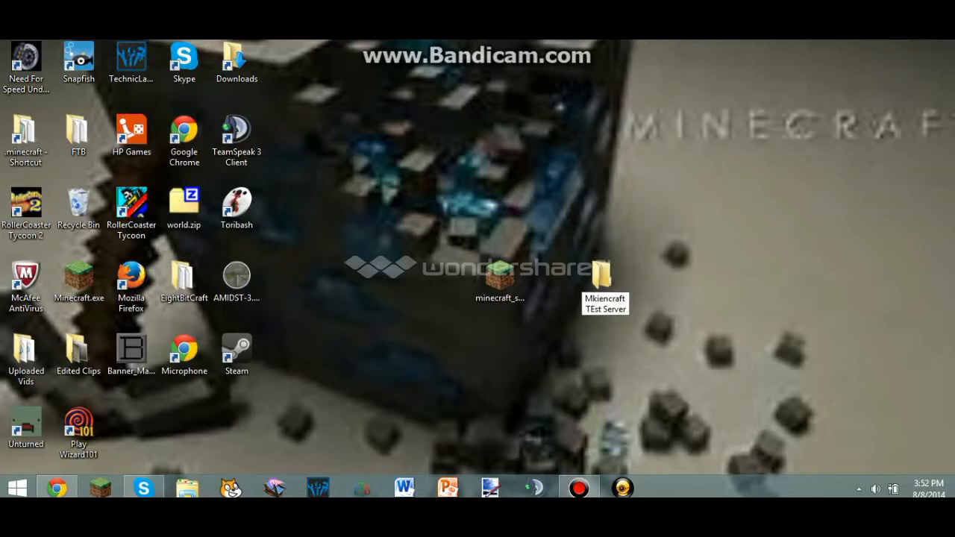
{"action": "left_click_drag", "start_coordinate": [601, 298], "coordinate": [592, 299]}
{"action": "type", "text": "ine"}
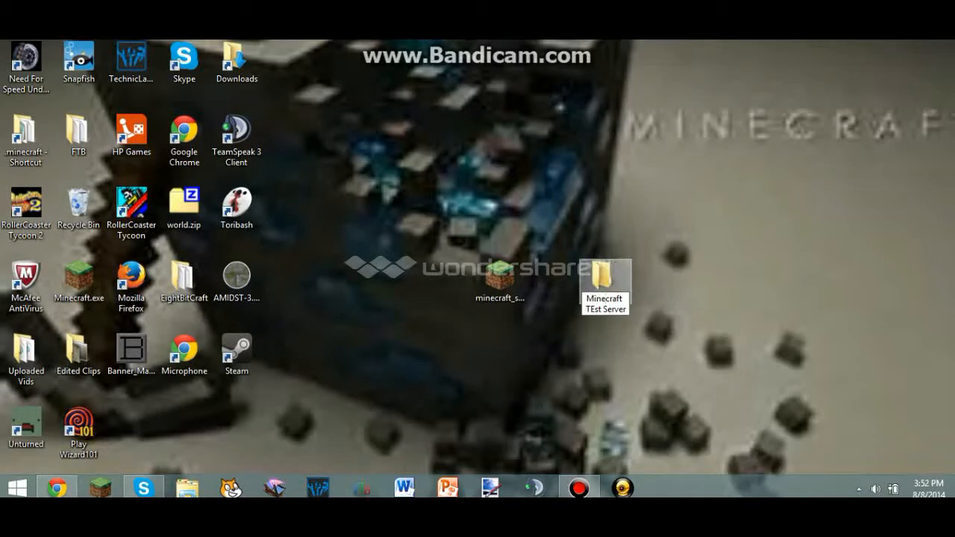
{"action": "key", "text": "BackSpace"}
{"action": "type", "text": "e"}
{"action": "key", "text": "Return"}
Step: Rearrange the two desktop items and move minecraft_server.1.7.10.exe into the Minecraft Test Server folder
{"action": "left_click_drag", "start_coordinate": [605, 280], "coordinate": [458, 214]}
{"action": "left_click_drag", "start_coordinate": [499, 279], "coordinate": [710, 358]}
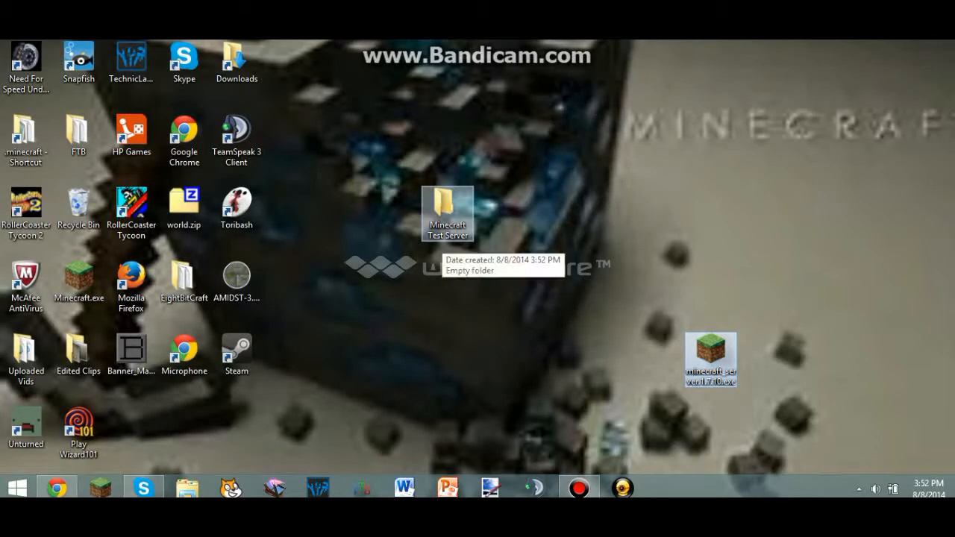
{"action": "left_click_drag", "start_coordinate": [447, 213], "coordinate": [500, 213]}
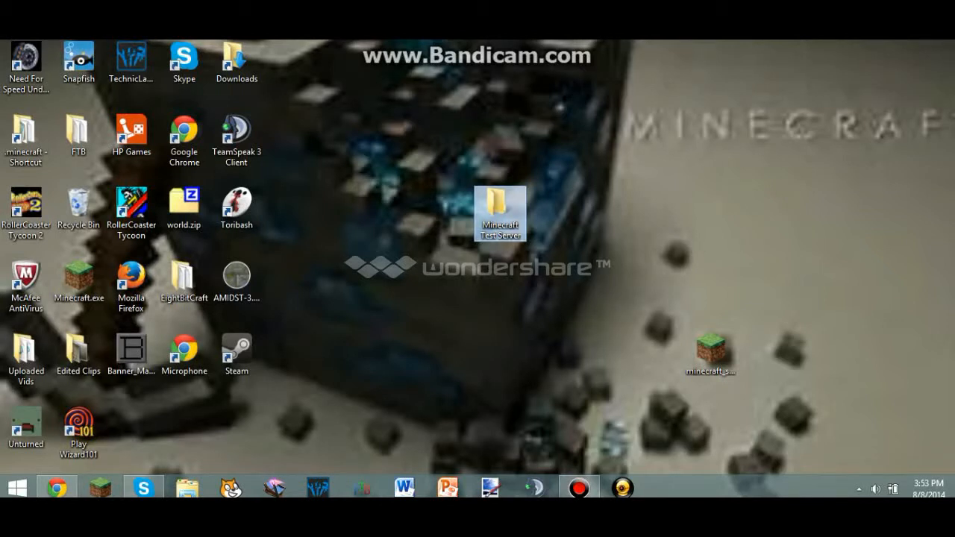
{"action": "left_click_drag", "start_coordinate": [710, 351], "coordinate": [605, 281]}
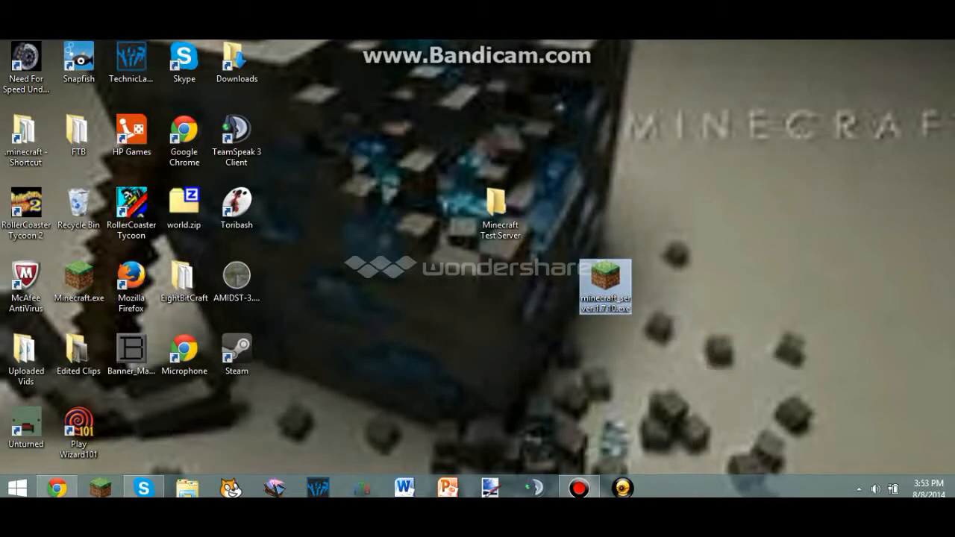
{"action": "left_click_drag", "start_coordinate": [605, 284], "coordinate": [499, 215]}
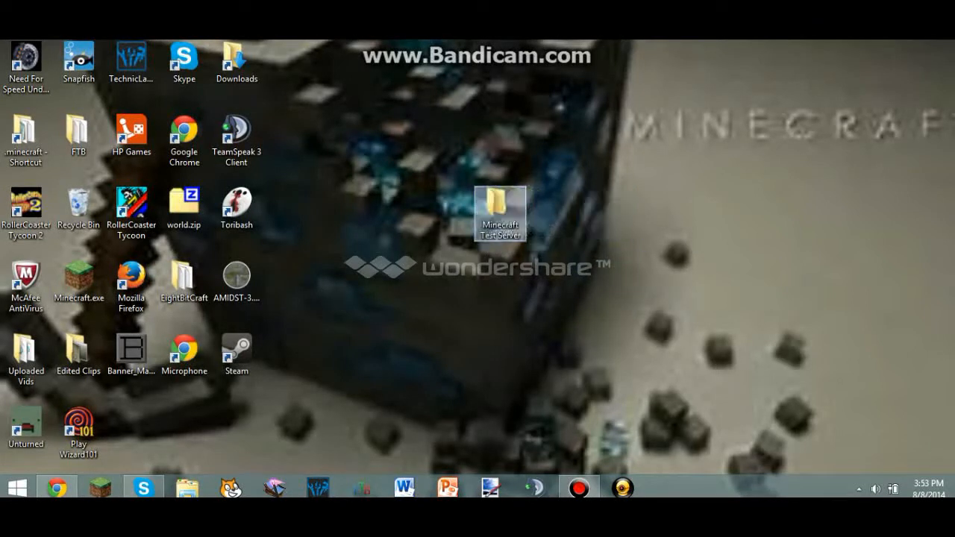
Step: Open the Minecraft Test Server folder and run minecraft_server.1.7.10.exe to generate its initial files
{"action": "double_click", "coordinate": [499, 215]}
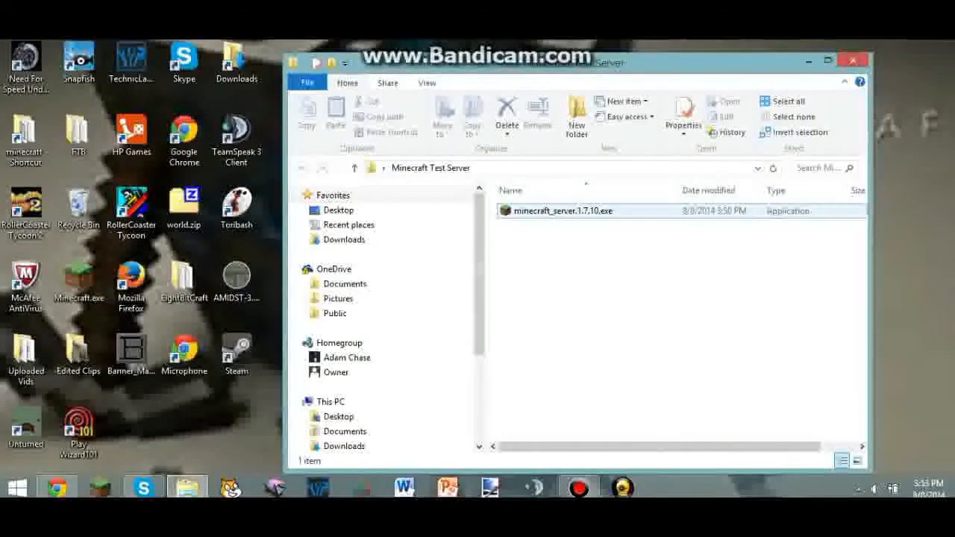
{"action": "left_click", "coordinate": [562, 211]}
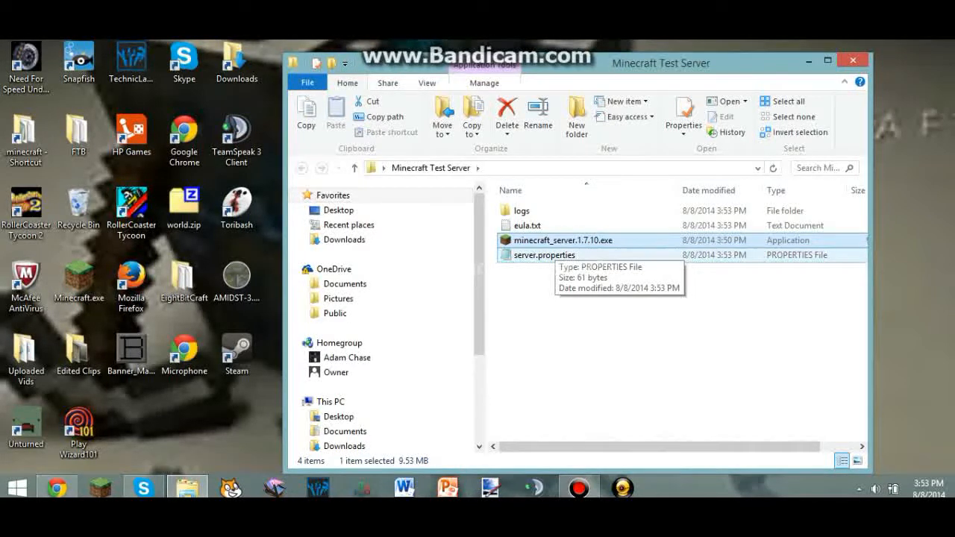
Step: Open eula.txt from the server folder and reposition its Notepad window
{"action": "double_click", "coordinate": [526, 225]}
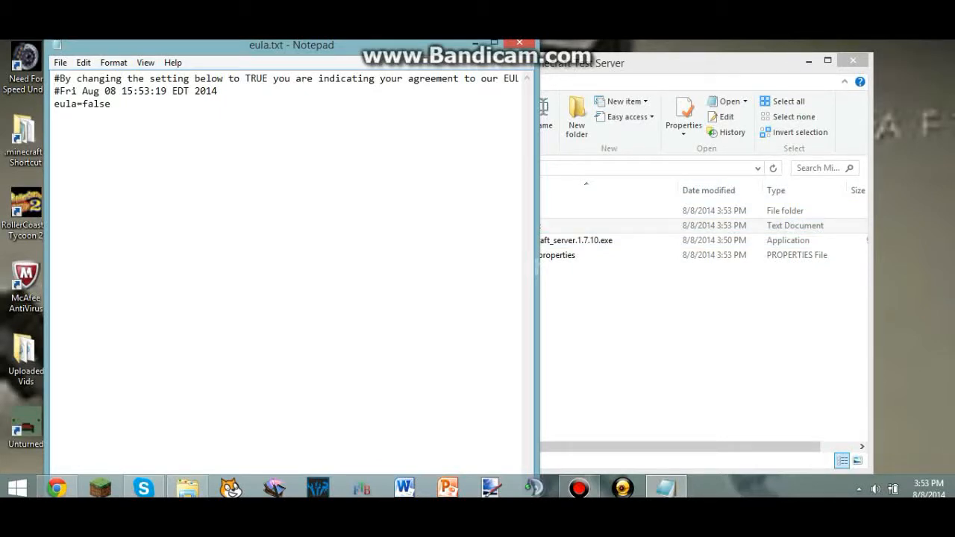
{"action": "left_click_drag", "start_coordinate": [291, 45], "coordinate": [346, 42]}
{"action": "left_click_drag", "start_coordinate": [346, 77], "coordinate": [357, 46]}
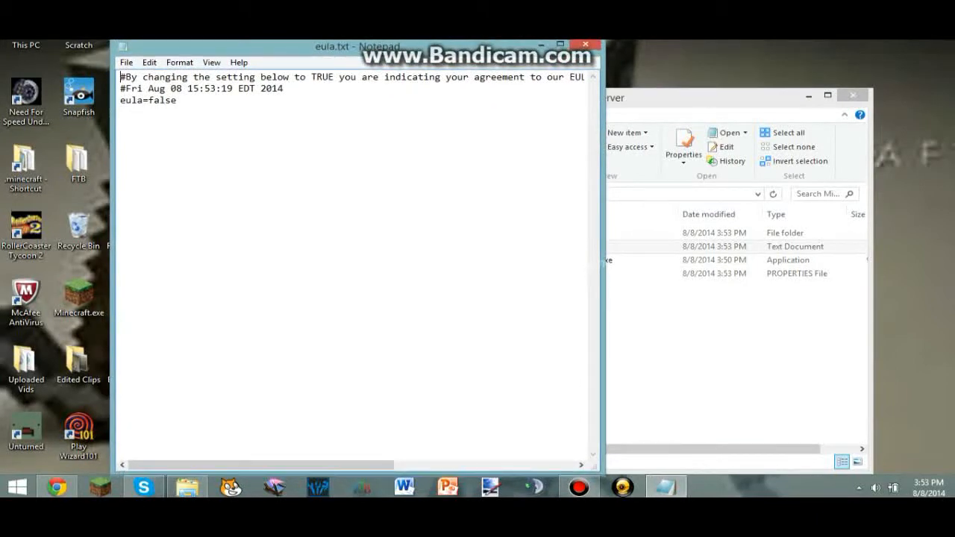
Step: Examine the agreement comment in eula.txt, including the full web address of the Minecraft EULA
{"action": "left_click_drag", "start_coordinate": [335, 465], "coordinate": [517, 465]}
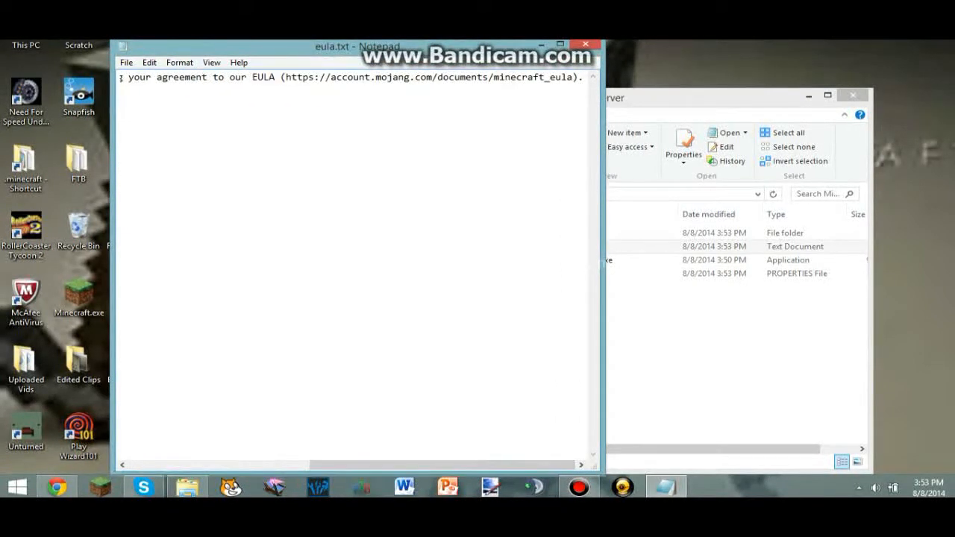
{"action": "left_click_drag", "start_coordinate": [573, 77], "coordinate": [274, 88]}
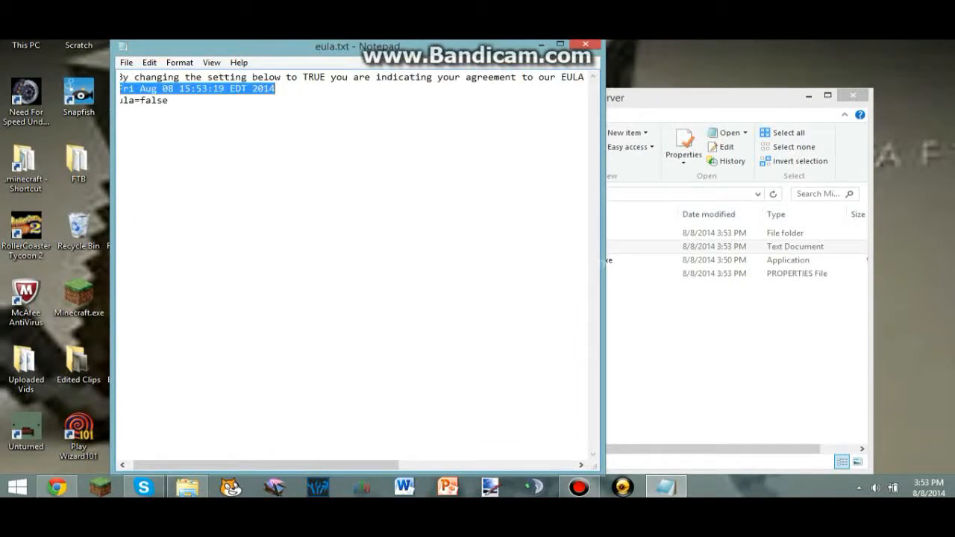
{"action": "left_click_drag", "start_coordinate": [336, 465], "coordinate": [513, 465]}
{"action": "left_click", "coordinate": [568, 76]}
{"action": "left_click_drag", "start_coordinate": [572, 77], "coordinate": [286, 76]}
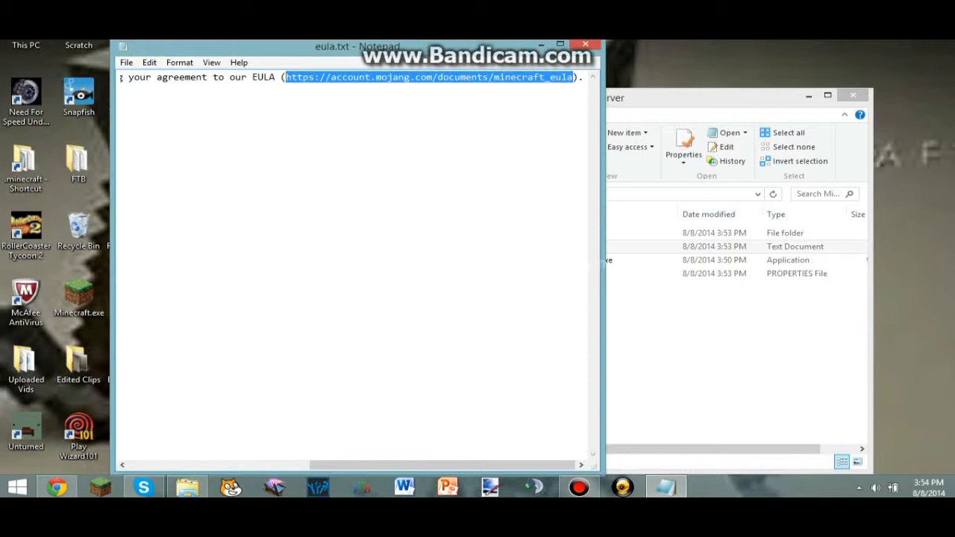
{"action": "left_click_drag", "start_coordinate": [443, 465], "coordinate": [285, 465]}
{"action": "left_click_drag", "start_coordinate": [585, 77], "coordinate": [597, 77]}
{"action": "left_click", "coordinate": [120, 112]}
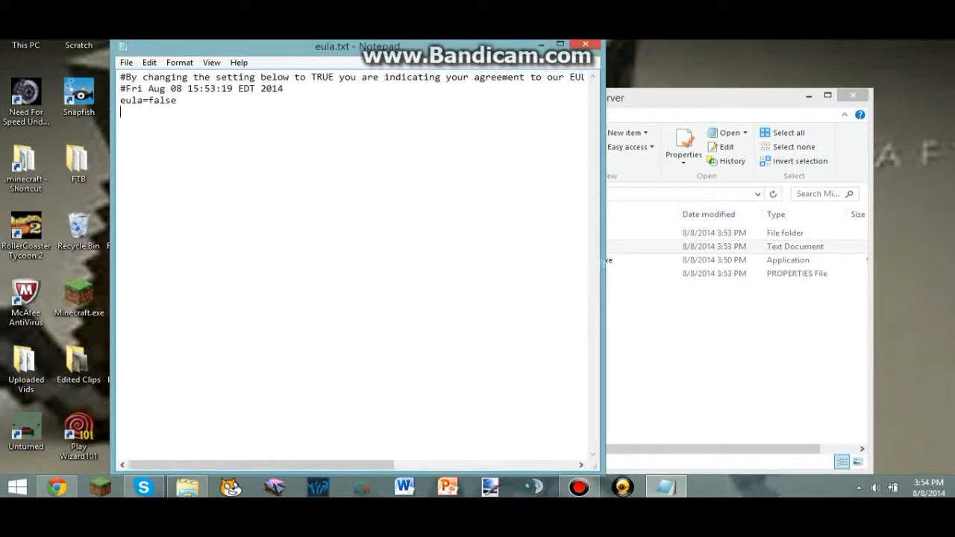
Step: Accept the agreement by changing the eula value to true in eula.txt, save the file and close it
{"action": "mouse_move", "coordinate": [261, 465]}
{"action": "left_mouse_down"}
{"action": "mouse_move", "coordinate": [442, 464]}
{"action": "mouse_move", "coordinate": [261, 465]}
{"action": "left_mouse_up"}
{"action": "left_click_drag", "start_coordinate": [177, 100], "coordinate": [148, 100]}
{"action": "type", "text": "true"}
{"action": "left_click", "coordinate": [126, 62]}
{"action": "left_click", "coordinate": [149, 105]}
{"action": "left_click", "coordinate": [585, 45]}
Step: Run minecraft_server.1.7.10.exe again to generate the world, and shut the server down with the stop command
{"action": "double_click", "coordinate": [563, 260]}
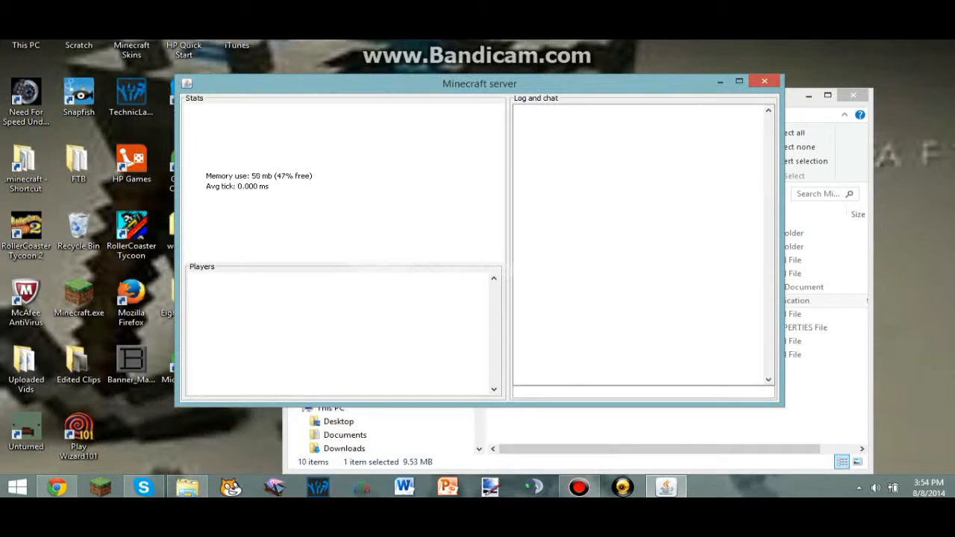
{"action": "type", "text": "stop"}
{"action": "key", "text": "Return"}
{"action": "key", "text": "alt+F4"}
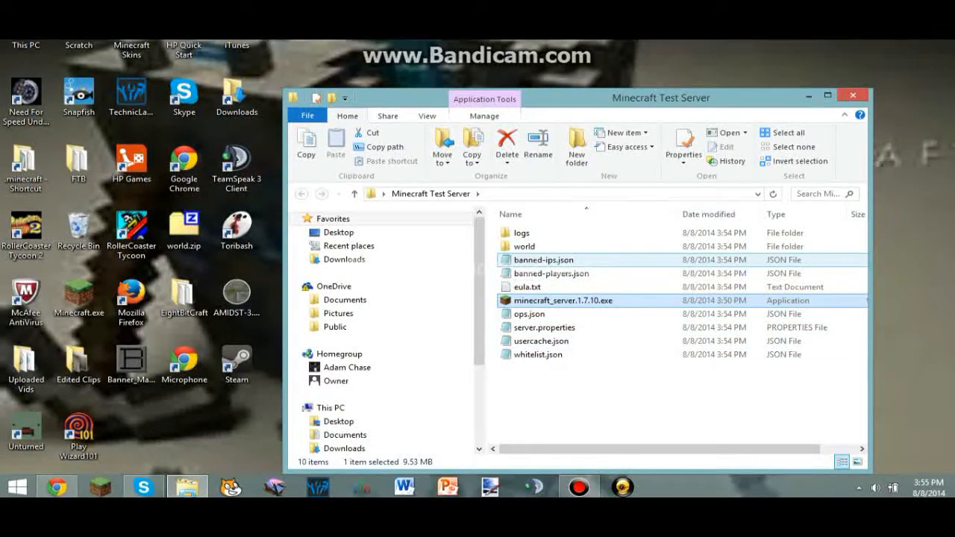
Step: Inspect the contents of the server's world folder and return to the desktop
{"action": "double_click", "coordinate": [524, 246]}
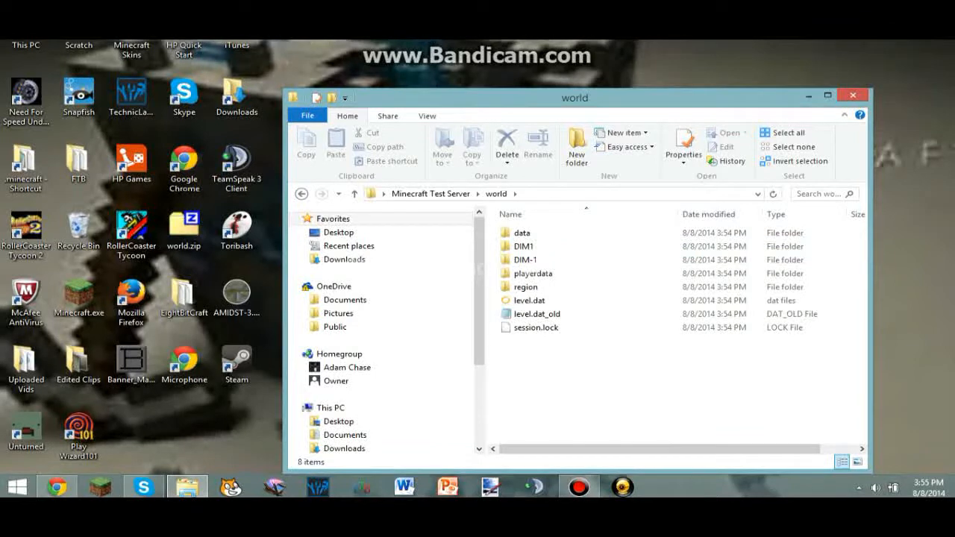
{"action": "left_click", "coordinate": [301, 194]}
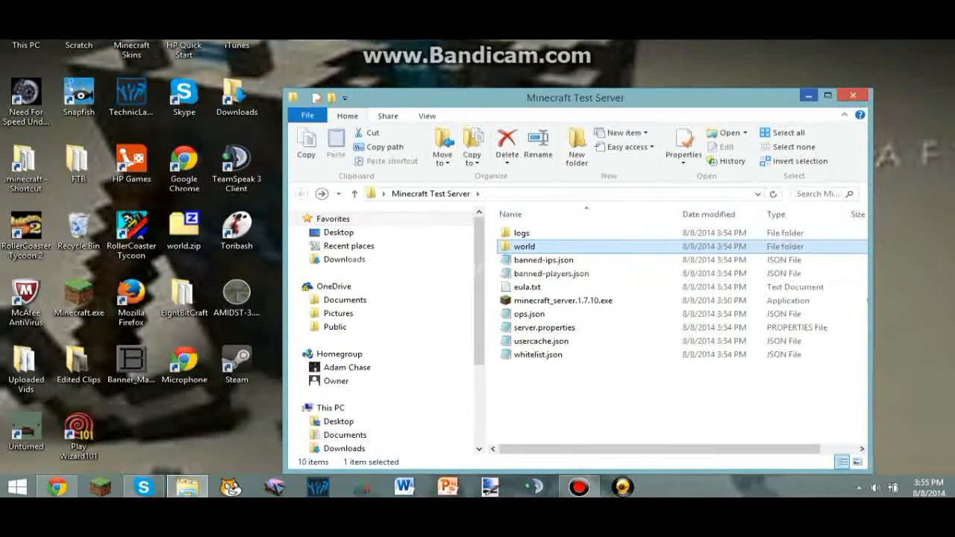
{"action": "left_click", "coordinate": [809, 95]}
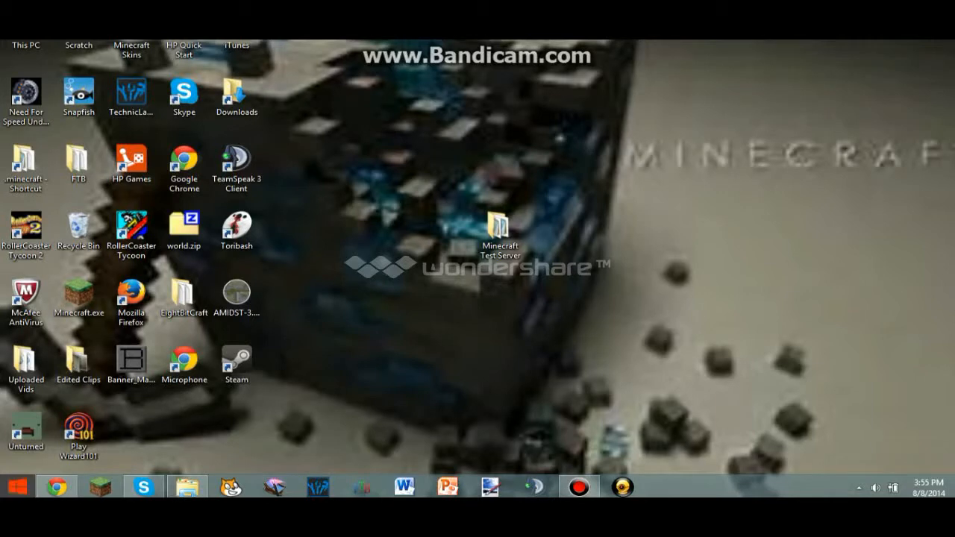
Step: Search Windows for cmd and open a regular Command Prompt
{"action": "left_click", "coordinate": [18, 487]}
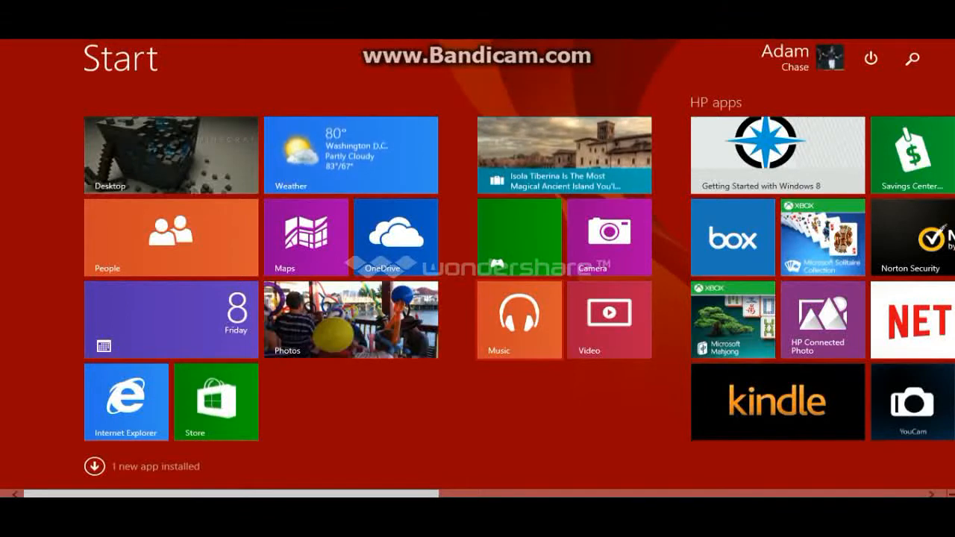
{"action": "scroll", "coordinate": [519, 321], "scroll_direction": "down", "scroll_amount": 1}
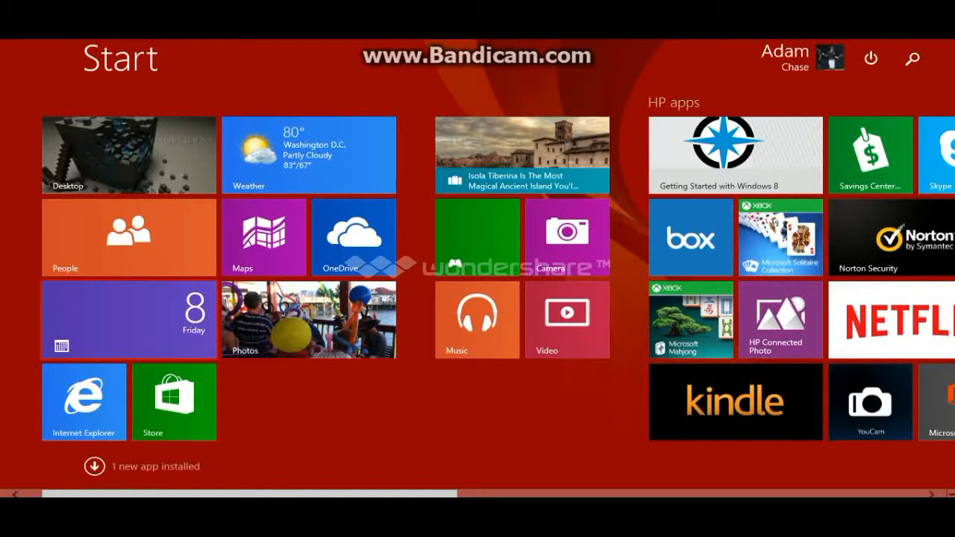
{"action": "key", "text": "super+s"}
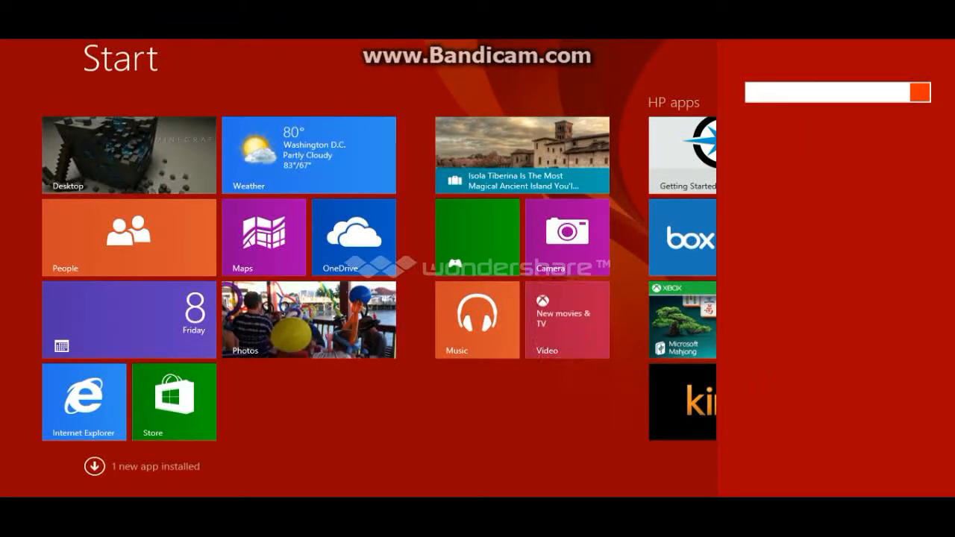
{"action": "type", "text": "cmd"}
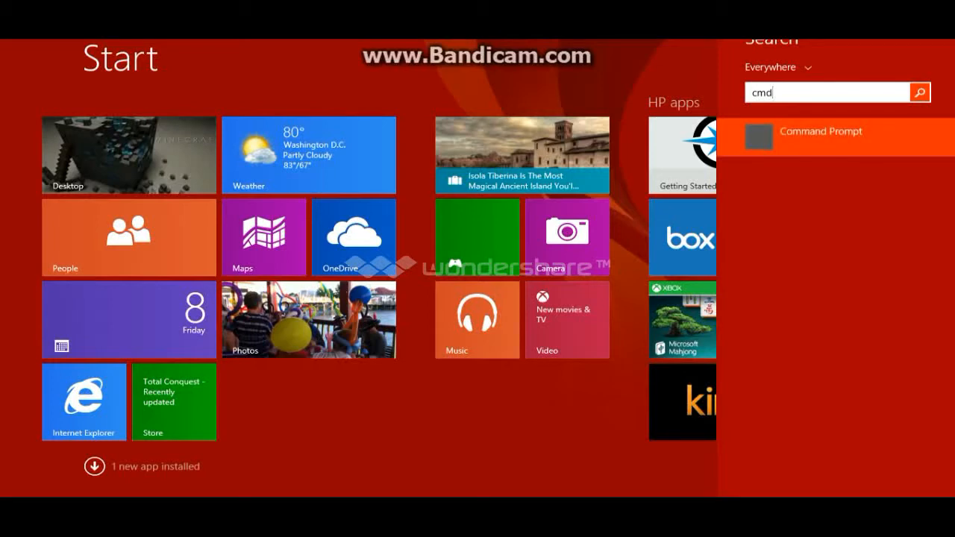
{"action": "key", "text": "Return"}
{"action": "right_click", "coordinate": [850, 140]}
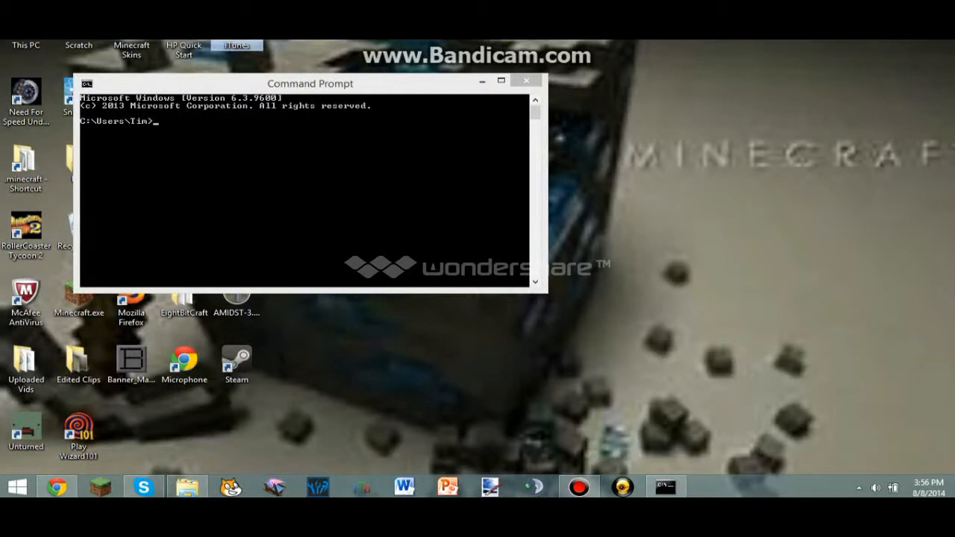
Step: Try to run ipconfig in the regular Command Prompt, dismiss iTunes, and close the prompt
{"action": "left_click", "coordinate": [246, 149]}
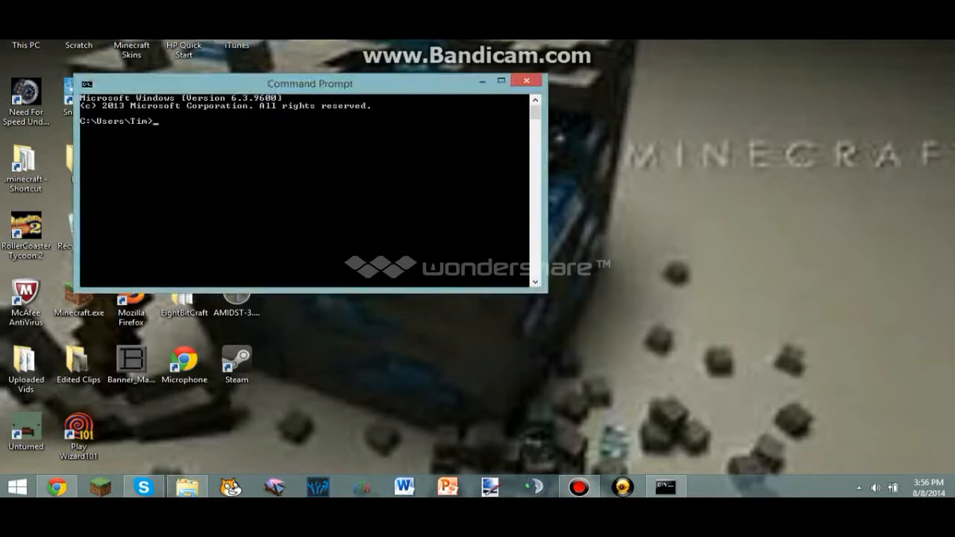
{"action": "type", "text": "ip"}
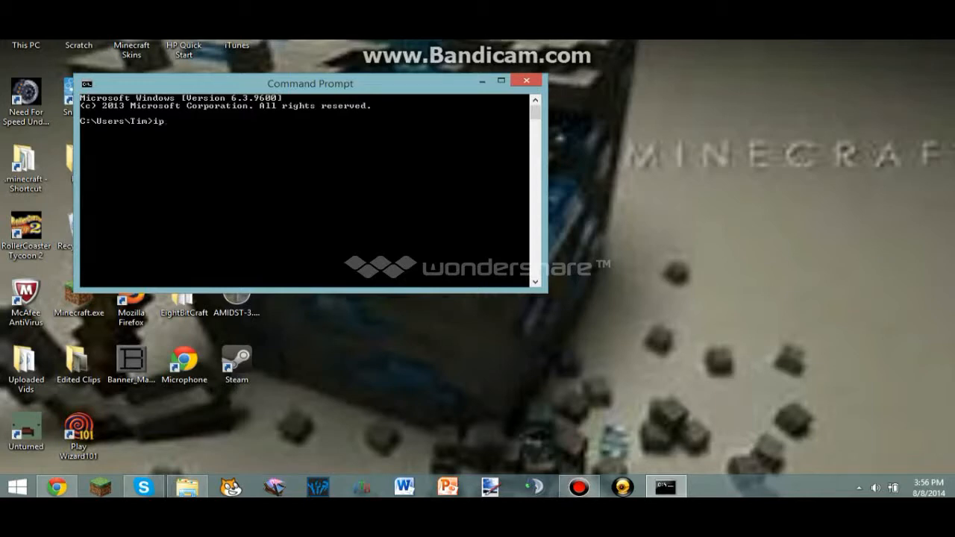
{"action": "type", "text": "config"}
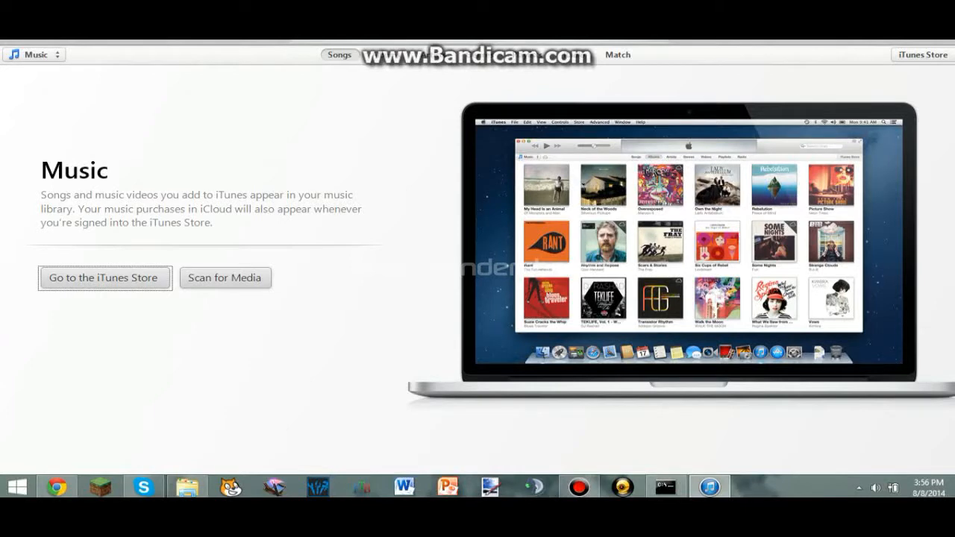
{"action": "left_click", "coordinate": [560, 206]}
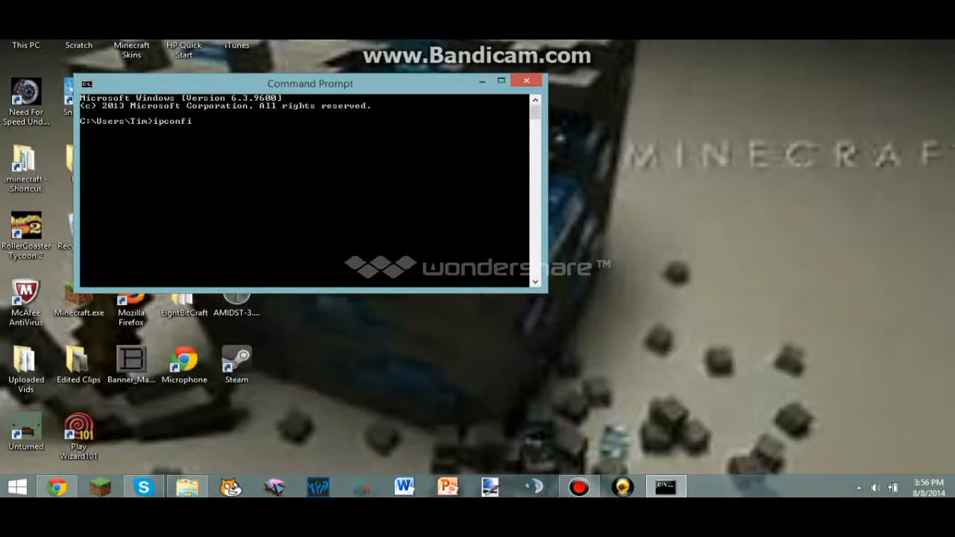
{"action": "type", "text": "g"}
{"action": "key", "text": "Return"}
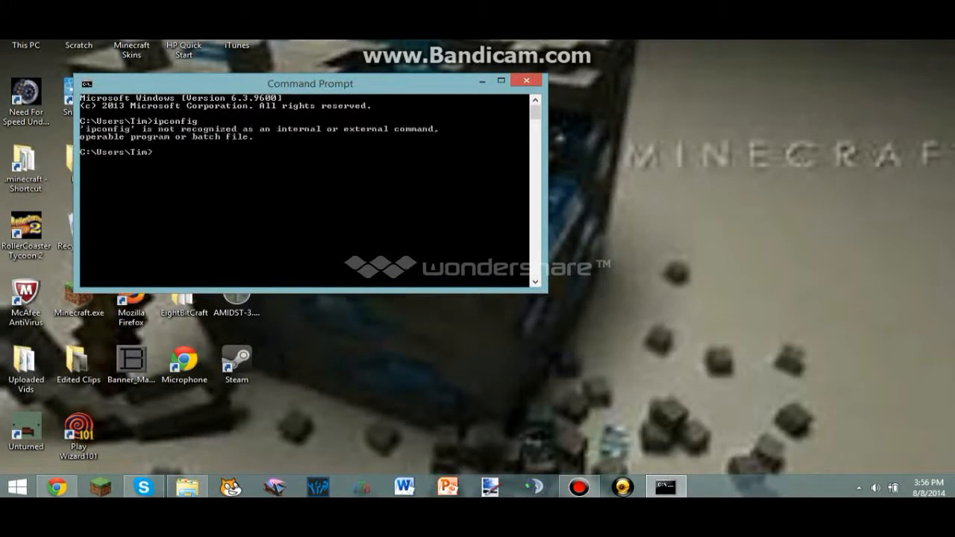
{"action": "left_click", "coordinate": [526, 81]}
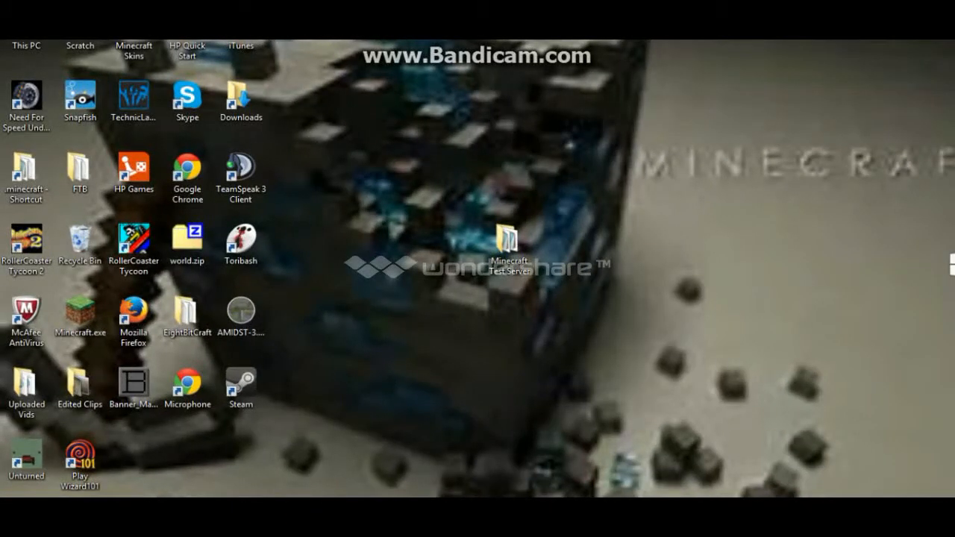
Step: Search Windows for cmd again and run Command Prompt as administrator
{"action": "mouse_move", "coordinate": [951, 264]}
{"action": "left_click", "coordinate": [938, 127]}
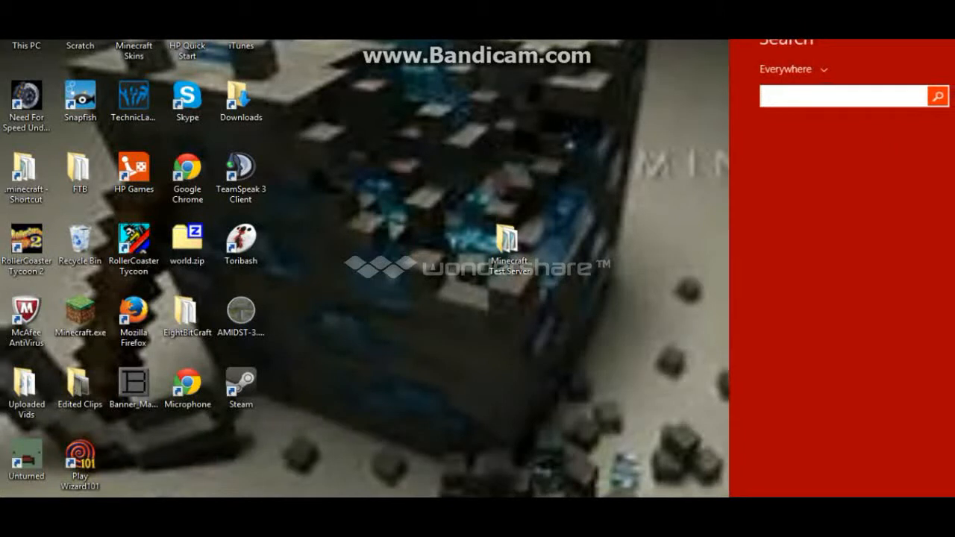
{"action": "type", "text": "cmd"}
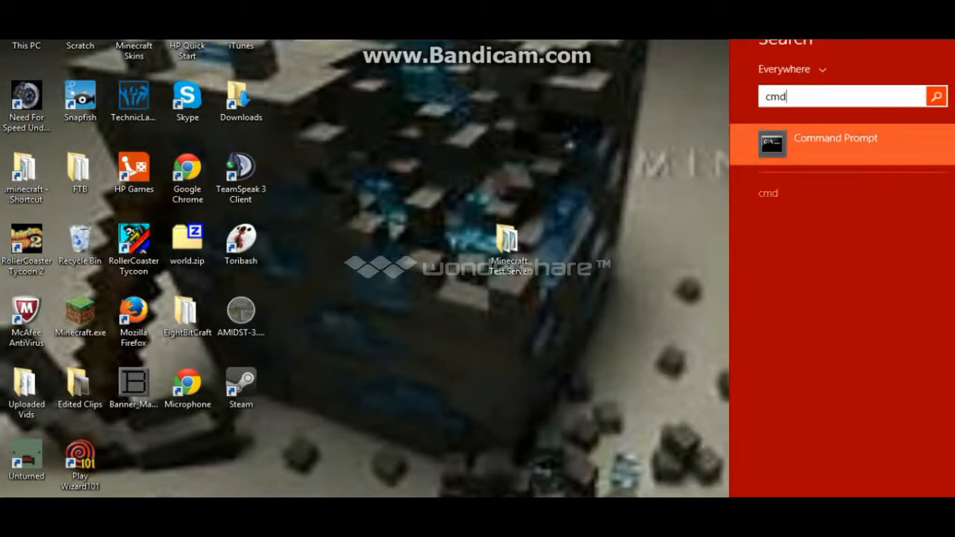
{"action": "right_click", "coordinate": [771, 148]}
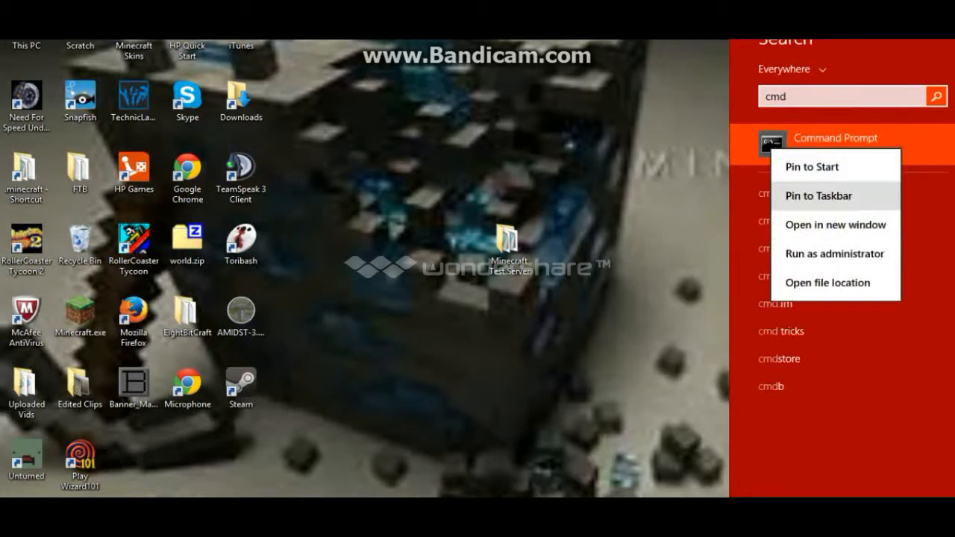
{"action": "left_click", "coordinate": [827, 283]}
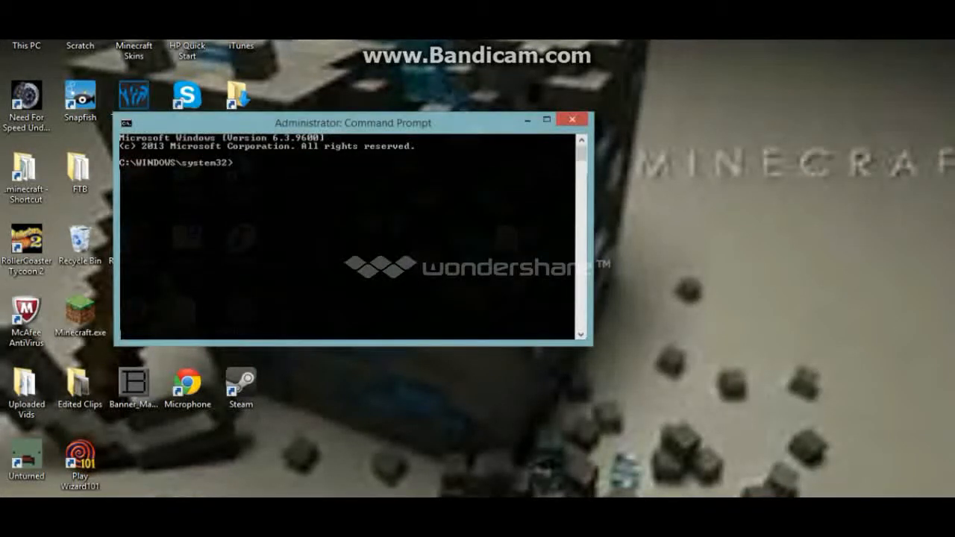
Step: Run ipconfig in the administrator Command Prompt to list the PC's IPv4 address and default gateway
{"action": "type", "text": "ipcon"}
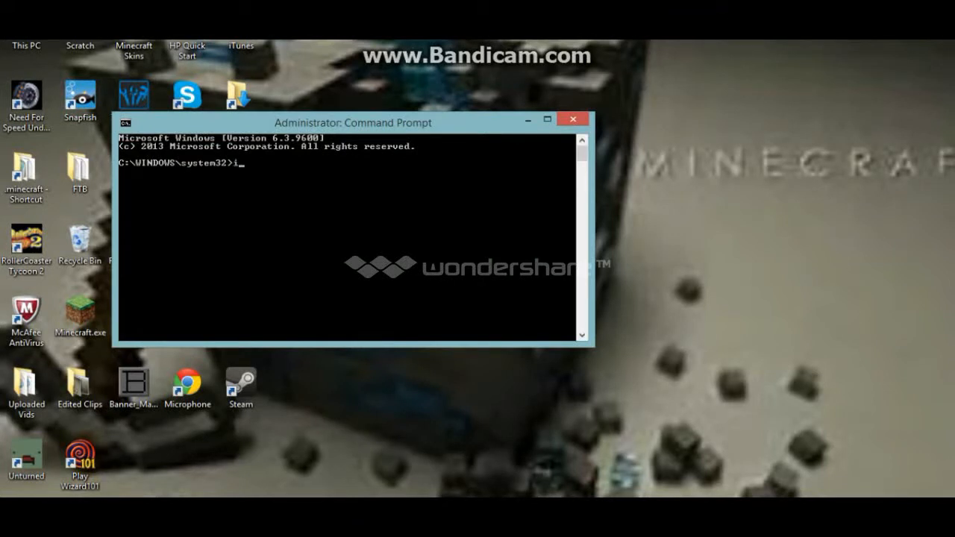
{"action": "type", "text": "fig"}
{"action": "key", "text": "Return"}
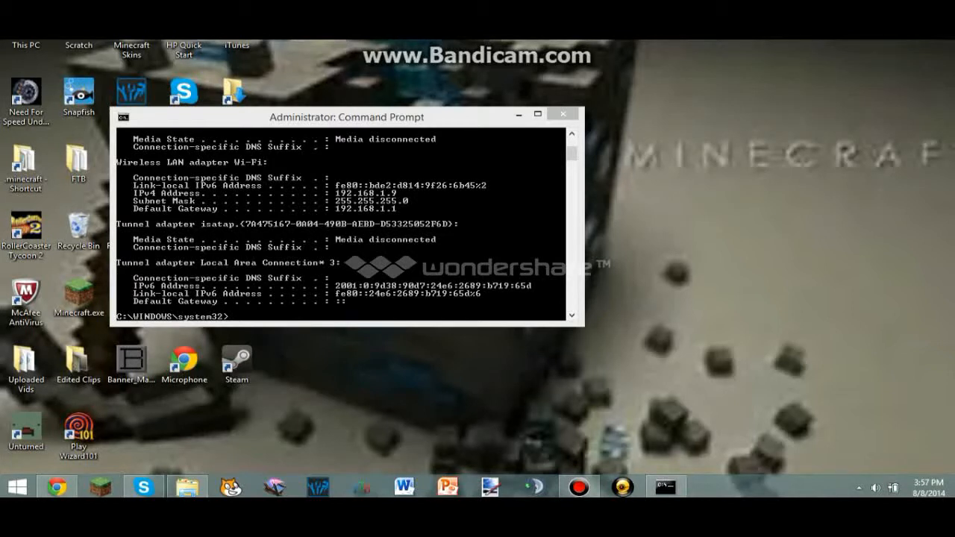
{"action": "left_click", "coordinate": [347, 224]}
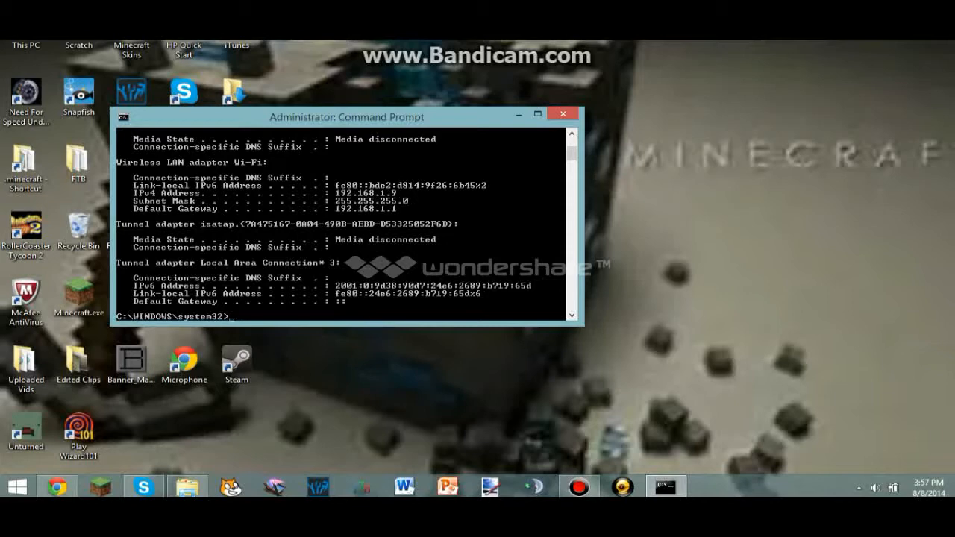
Step: Switch to Bandicam, enable Show mouse cursor in its video recording settings, and minimize it
{"action": "left_click", "coordinate": [579, 487]}
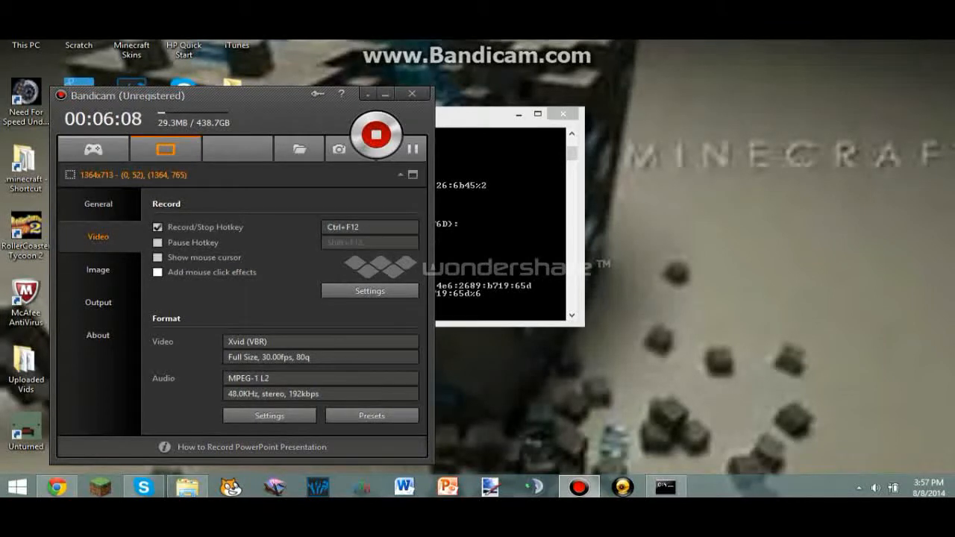
{"action": "left_click", "coordinate": [157, 257]}
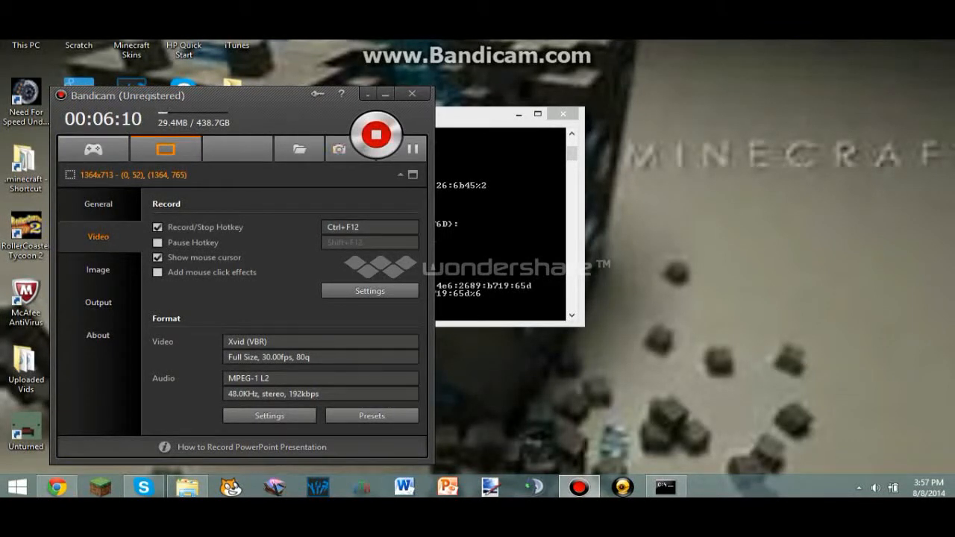
{"action": "left_click", "coordinate": [385, 94]}
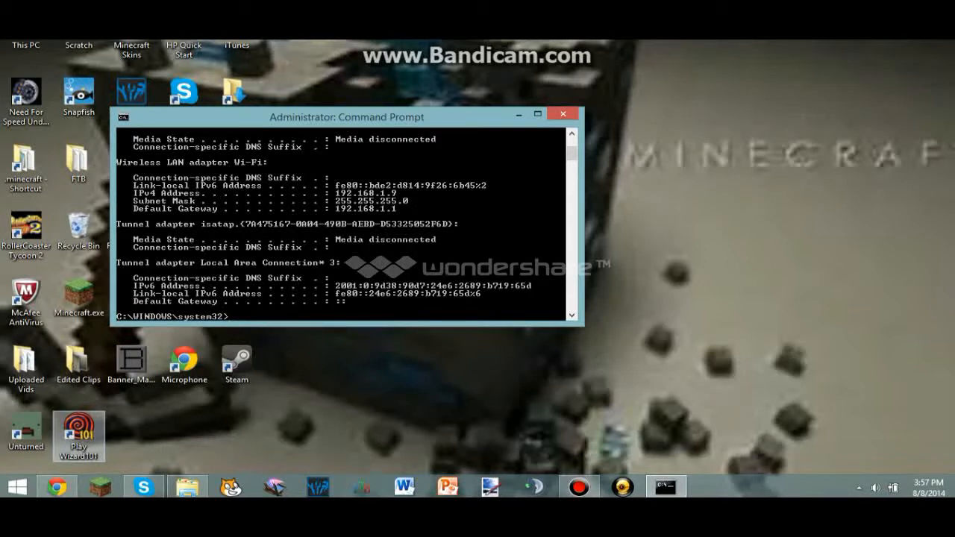
Step: Switch to Chrome, open a new tab, and bring the Command Prompt in front, shrunk so the browser's address bar stays clear
{"action": "mouse_move", "coordinate": [57, 487]}
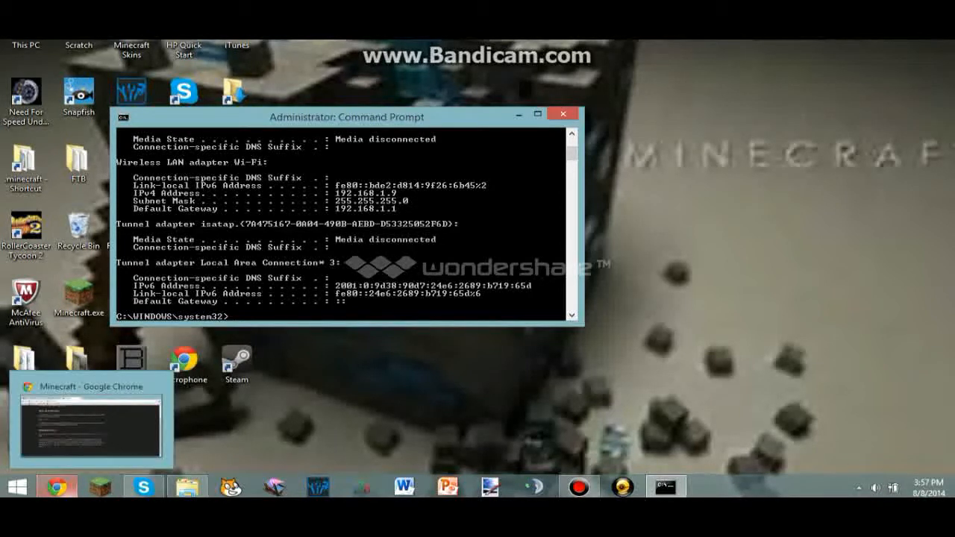
{"action": "left_click", "coordinate": [56, 487]}
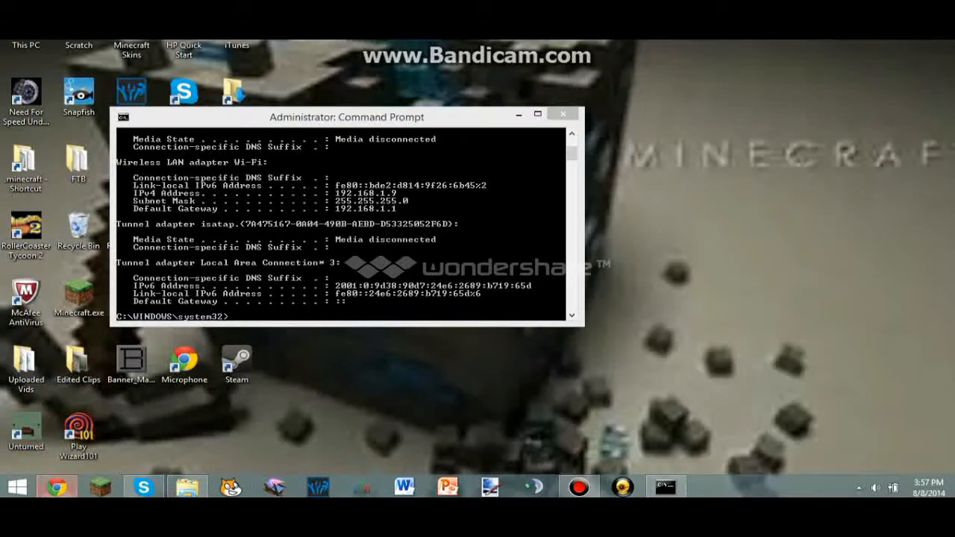
{"action": "left_click", "coordinate": [57, 487]}
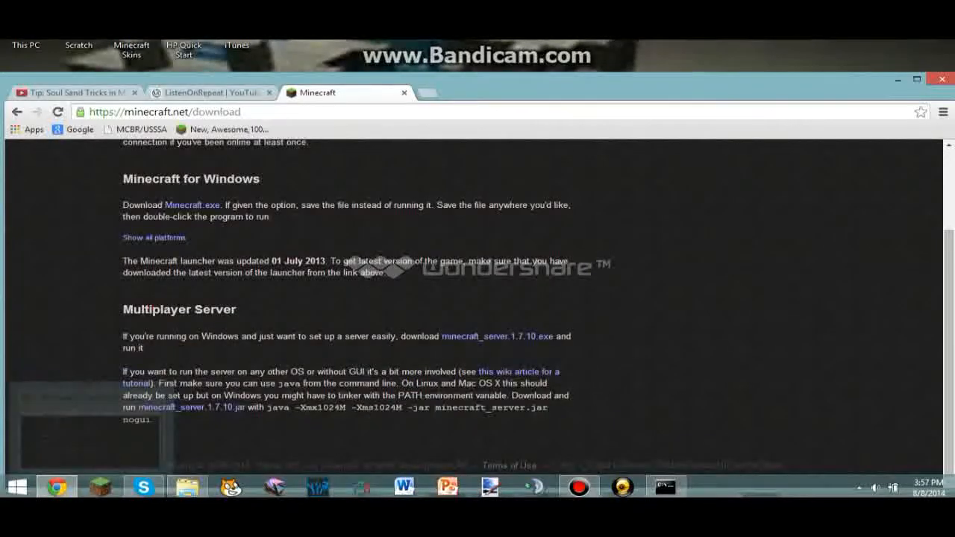
{"action": "key", "text": "ctrl+t"}
{"action": "left_click", "coordinate": [665, 487]}
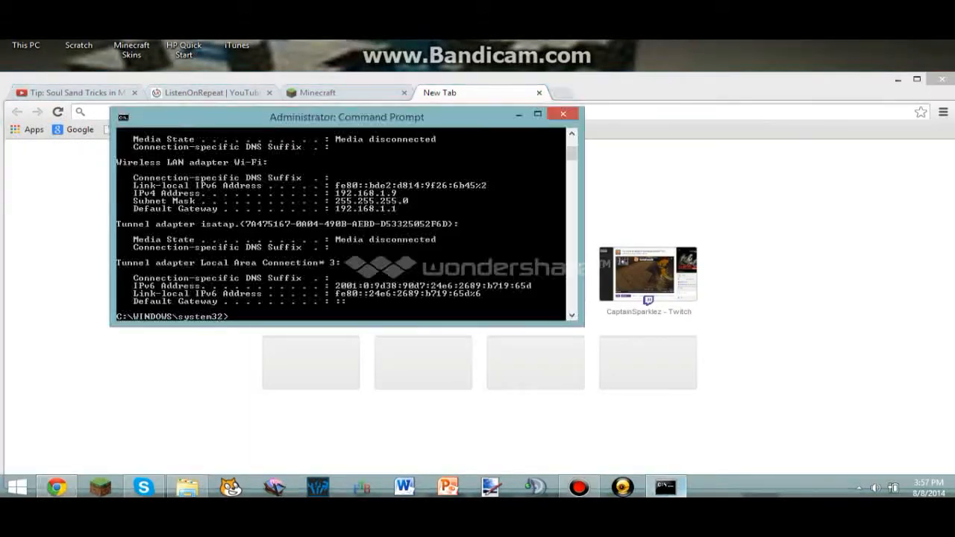
{"action": "left_click_drag", "start_coordinate": [346, 108], "coordinate": [347, 153]}
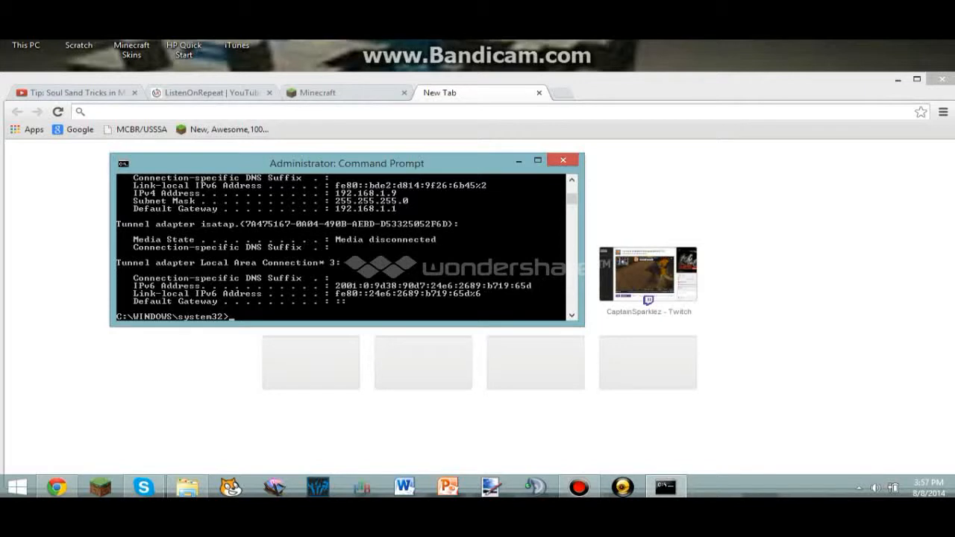
Step: Go to the router's address 192.168.1.1 in the new tab and log in with the saved credentials
{"action": "left_click", "coordinate": [91, 112]}
{"action": "type", "text": "192.15"}
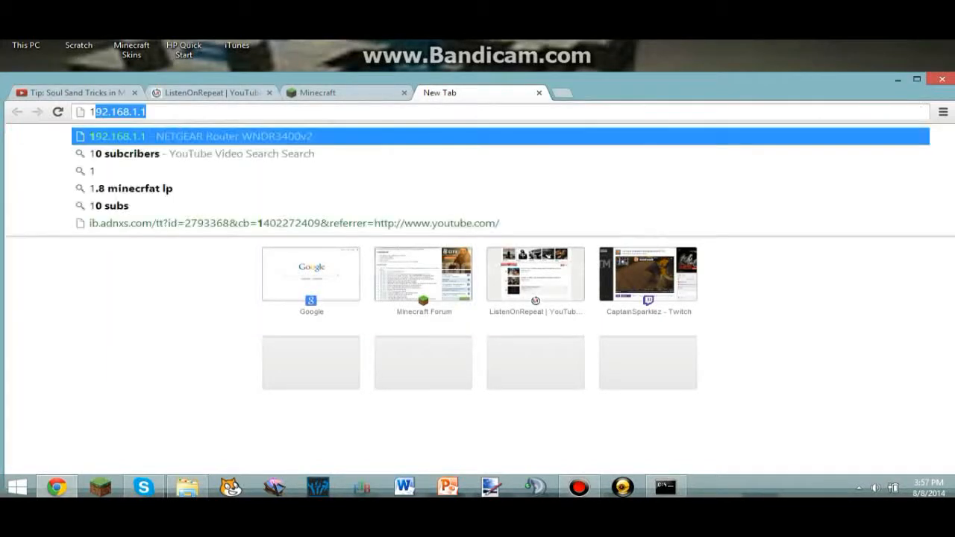
{"action": "key", "text": "BackSpace"}
{"action": "type", "text": "68"}
{"action": "key", "text": "Return"}
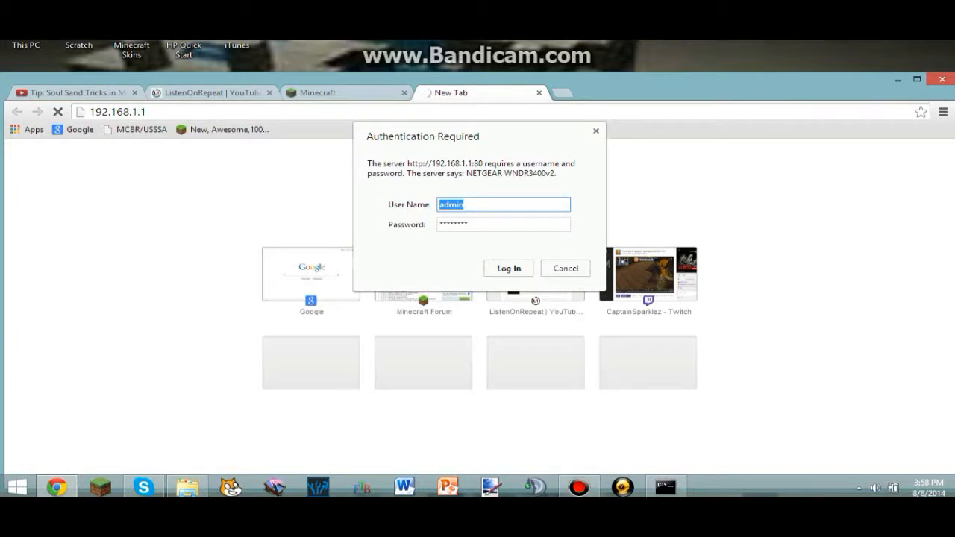
{"action": "key", "text": "Return"}
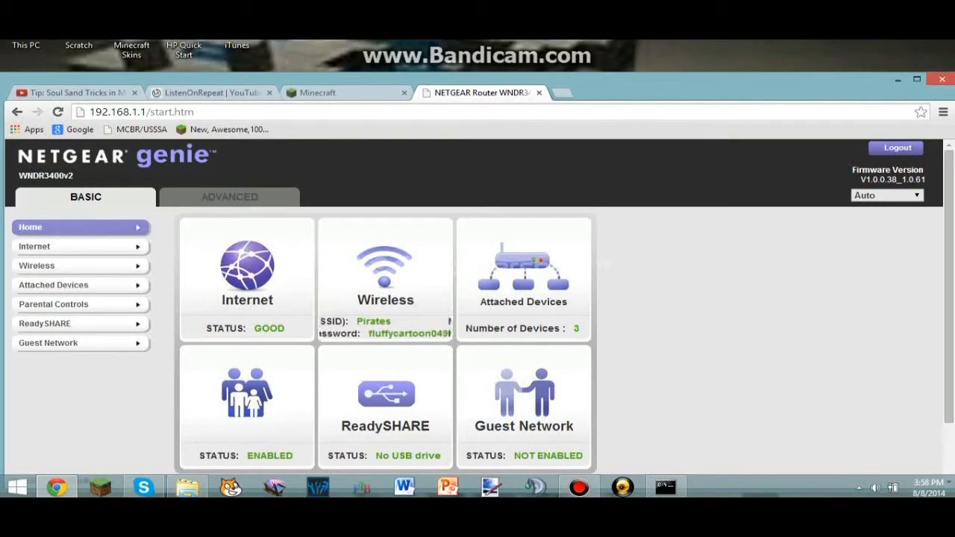
Step: Open the Port Forwarding / Port Triggering page in the router's advanced setup
{"action": "left_click", "coordinate": [228, 197]}
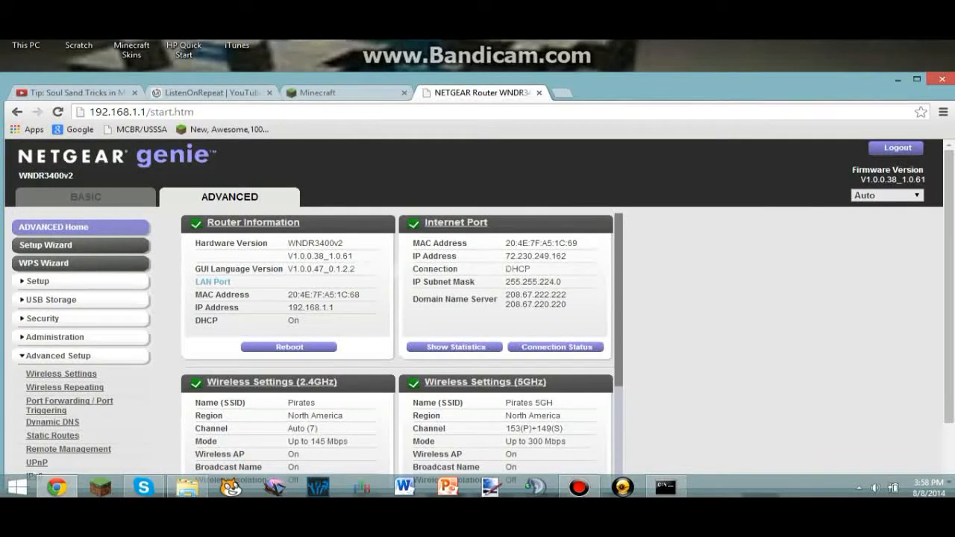
{"action": "scroll", "coordinate": [477, 306], "scroll_direction": "down", "scroll_amount": 1}
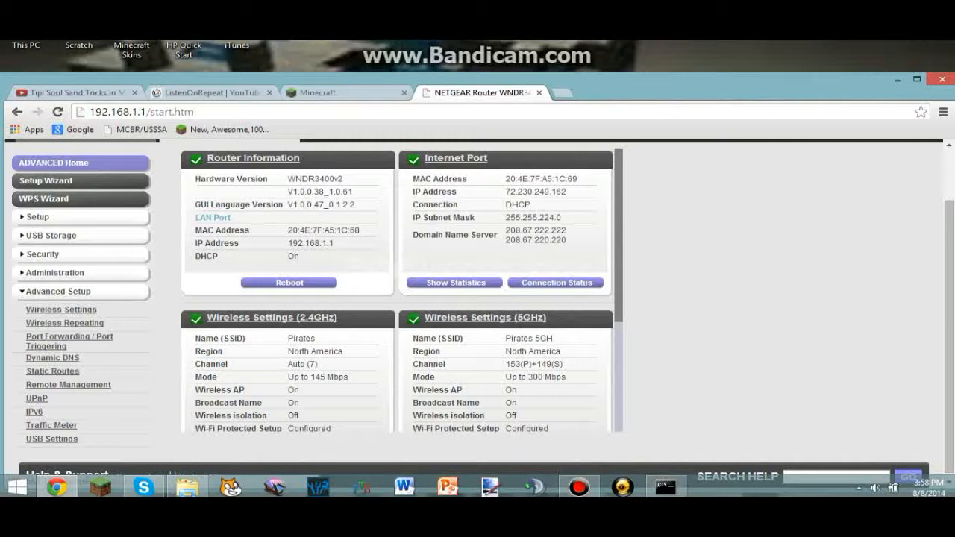
{"action": "left_click", "coordinate": [70, 337]}
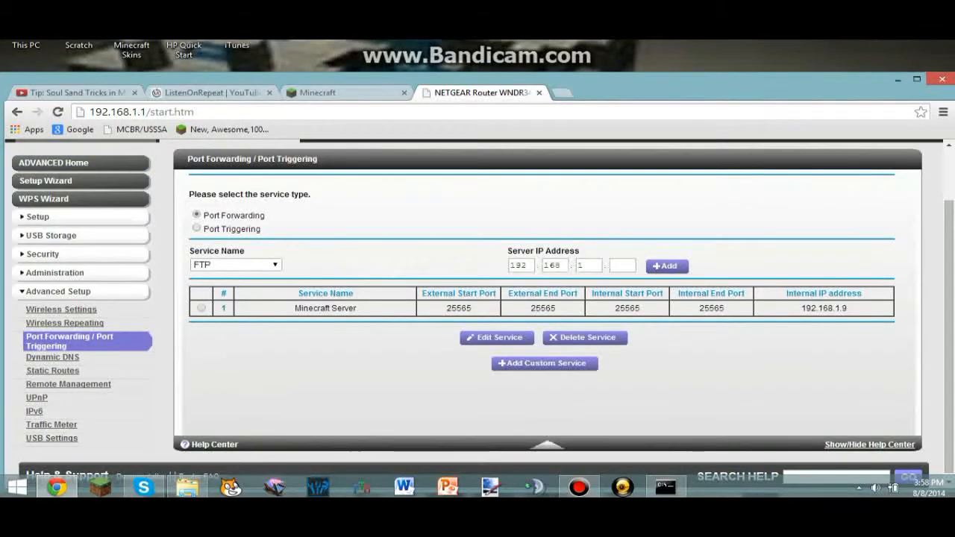
{"action": "scroll", "coordinate": [477, 299], "scroll_direction": "up", "scroll_amount": 1}
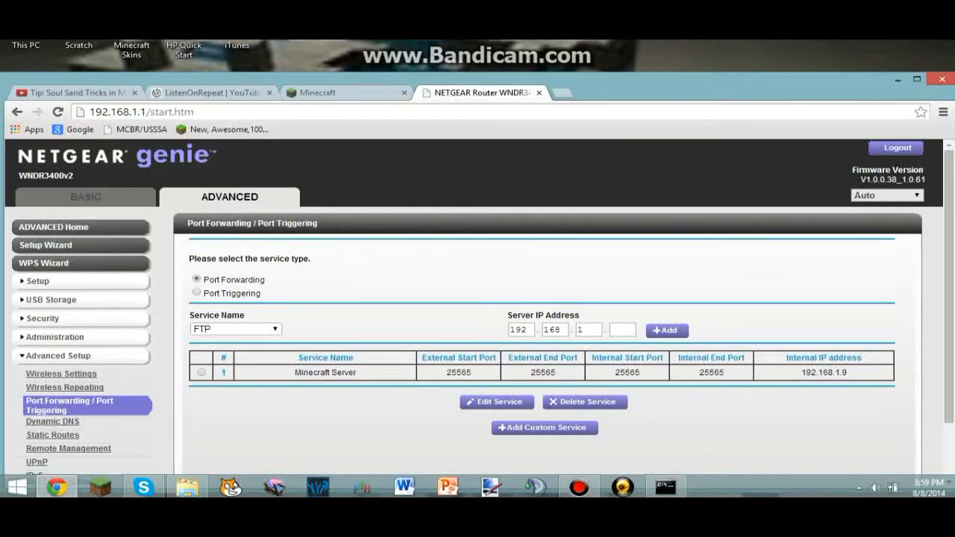
Step: Delete the existing Minecraft Server port forwarding service and open the form for adding a custom service
{"action": "left_click", "coordinate": [202, 372]}
{"action": "left_click", "coordinate": [585, 402]}
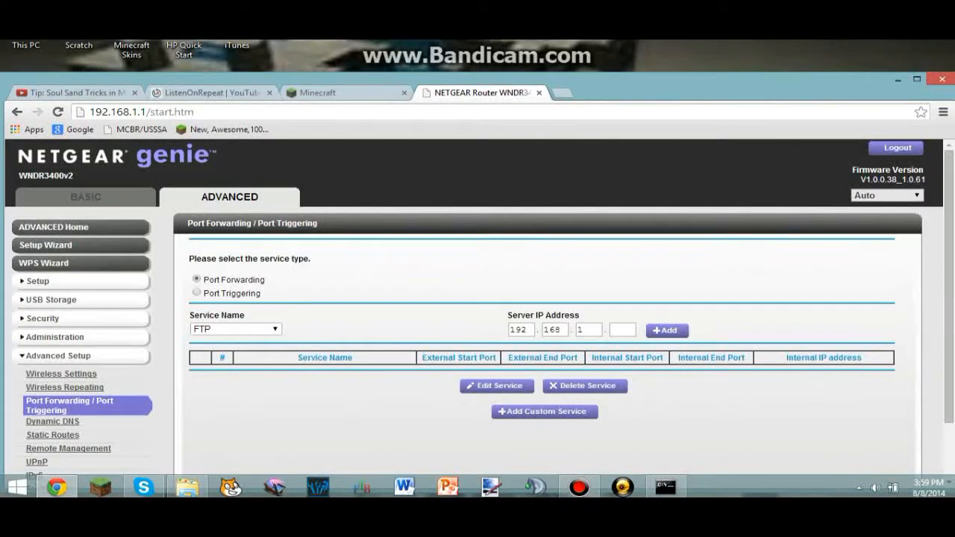
{"action": "left_click", "coordinate": [544, 411]}
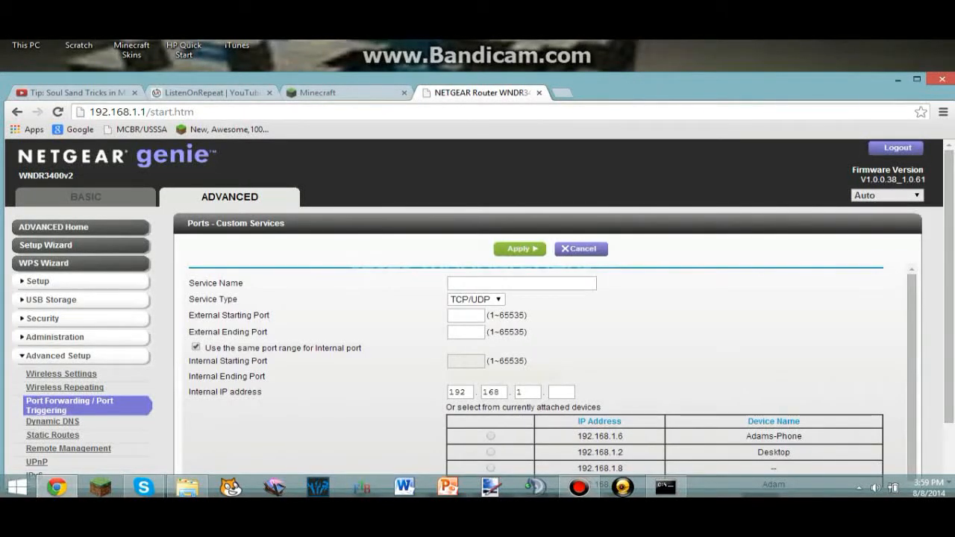
Step: Name the custom service Minecraft Server and keep TCP/UDP as its service type
{"action": "left_click", "coordinate": [521, 284]}
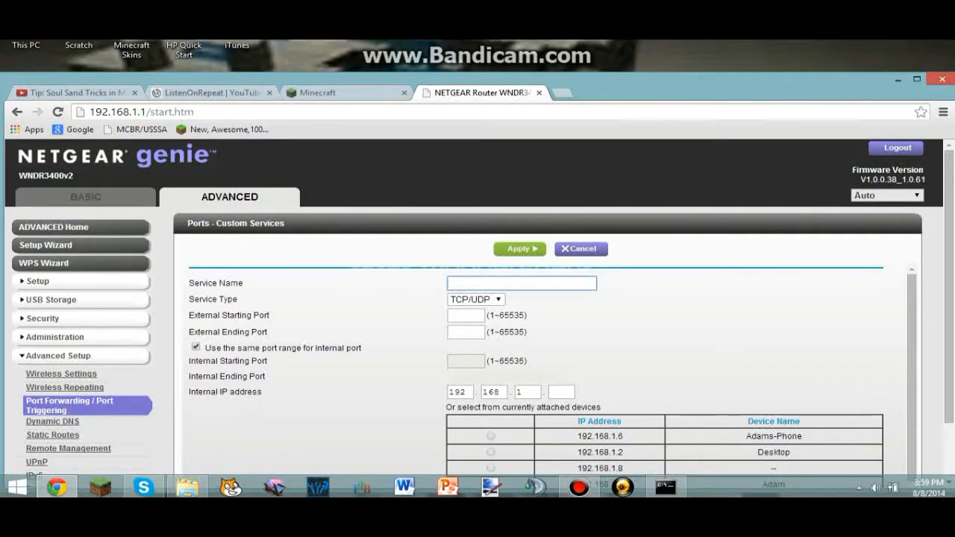
{"action": "type", "text": "Minecraft"}
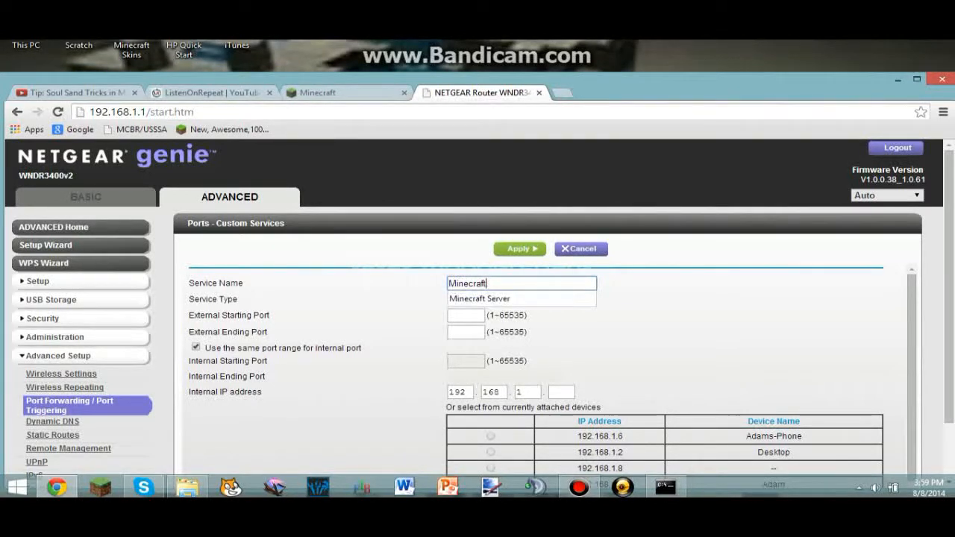
{"action": "type", "text": " Server"}
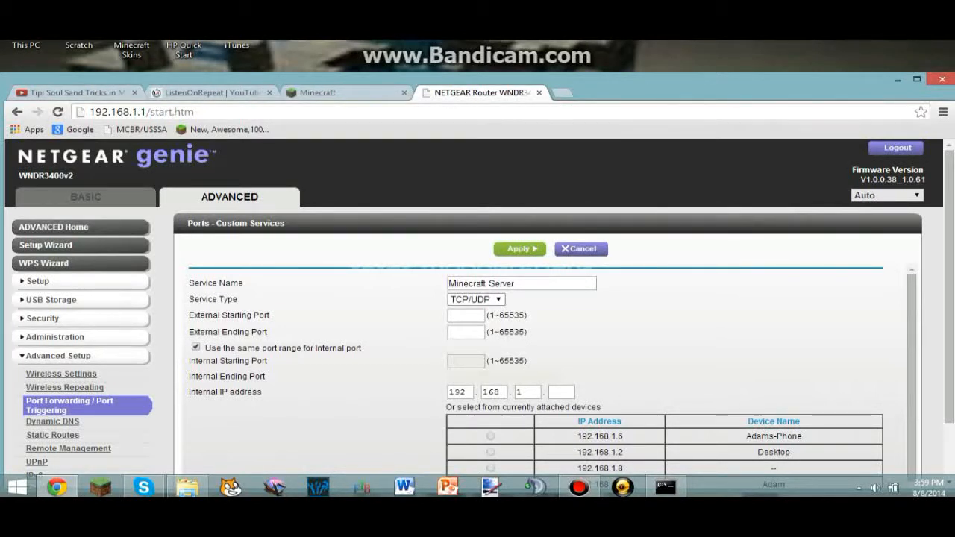
{"action": "left_click", "coordinate": [476, 299]}
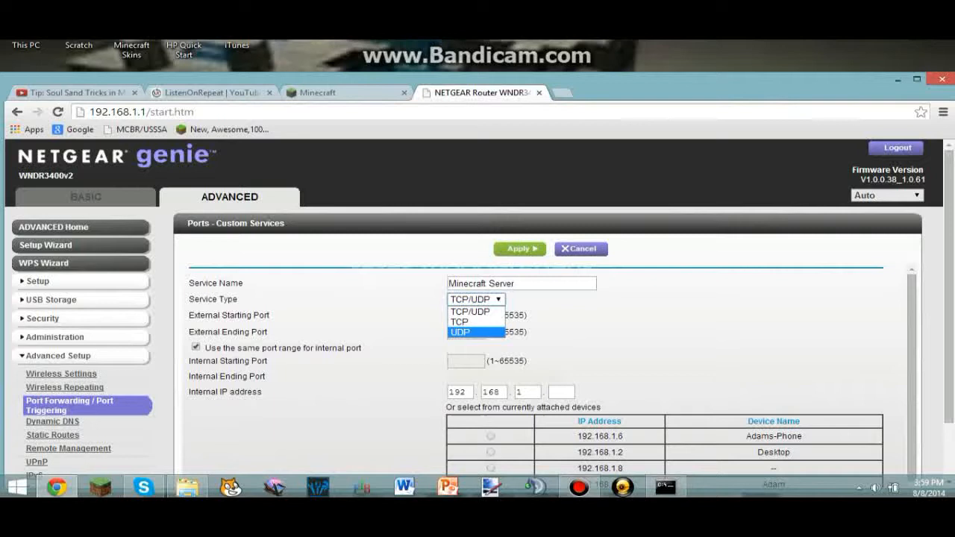
{"action": "left_click", "coordinate": [582, 319]}
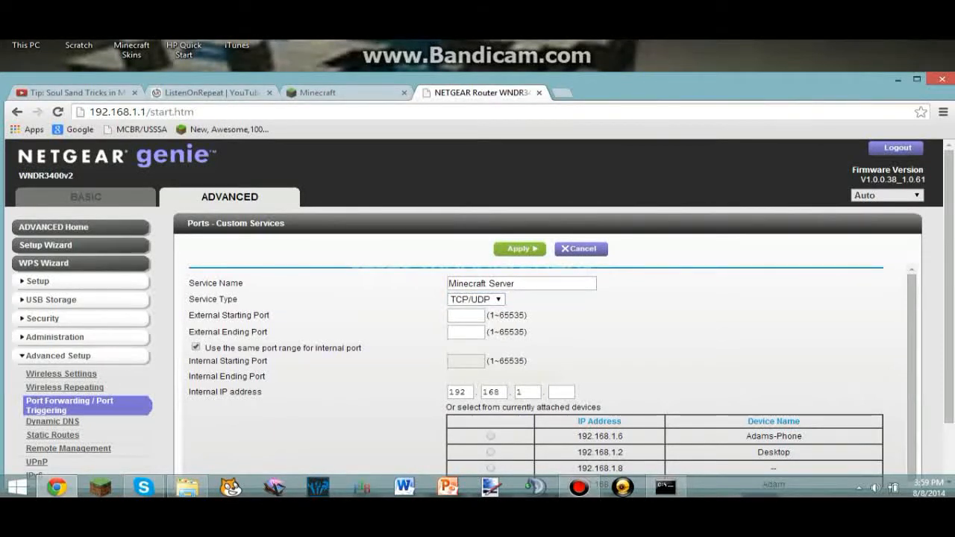
Step: Set both the external starting port and the external ending port to 25565
{"action": "left_click", "coordinate": [465, 315]}
{"action": "type", "text": "25565"}
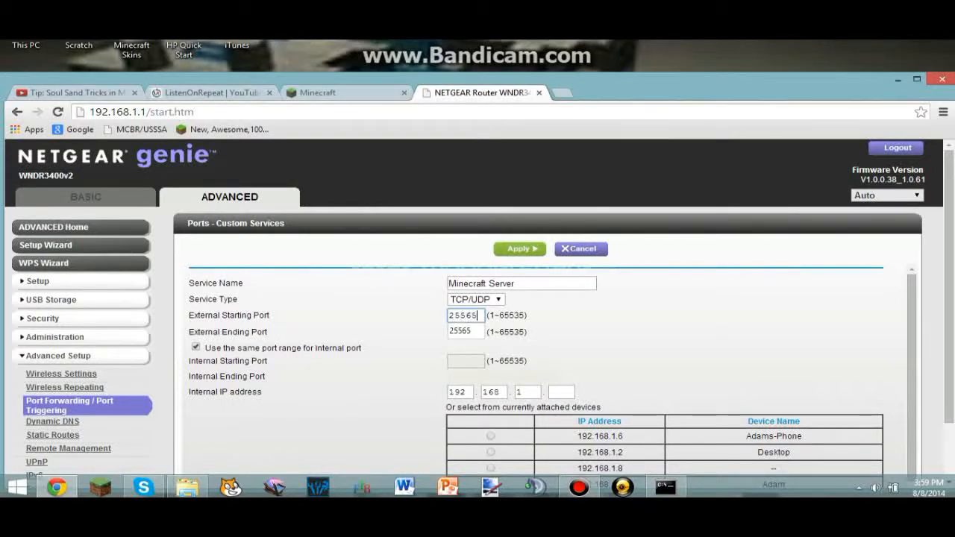
{"action": "key", "text": "Tab"}
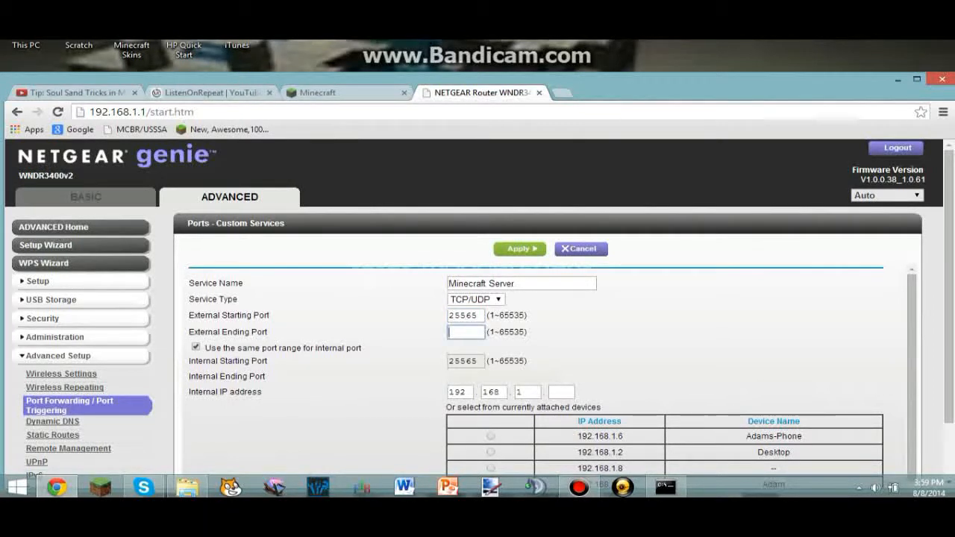
{"action": "type", "text": "25565"}
{"action": "key", "text": "Tab"}
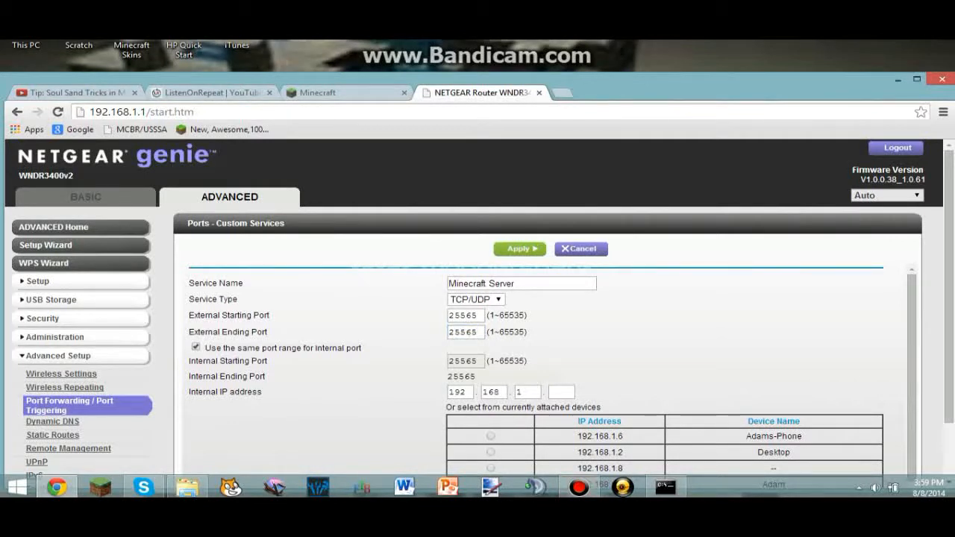
Step: Complete the service's internal IP address as 192.168.1.9
{"action": "scroll", "coordinate": [477, 313], "scroll_direction": "down", "scroll_amount": 2}
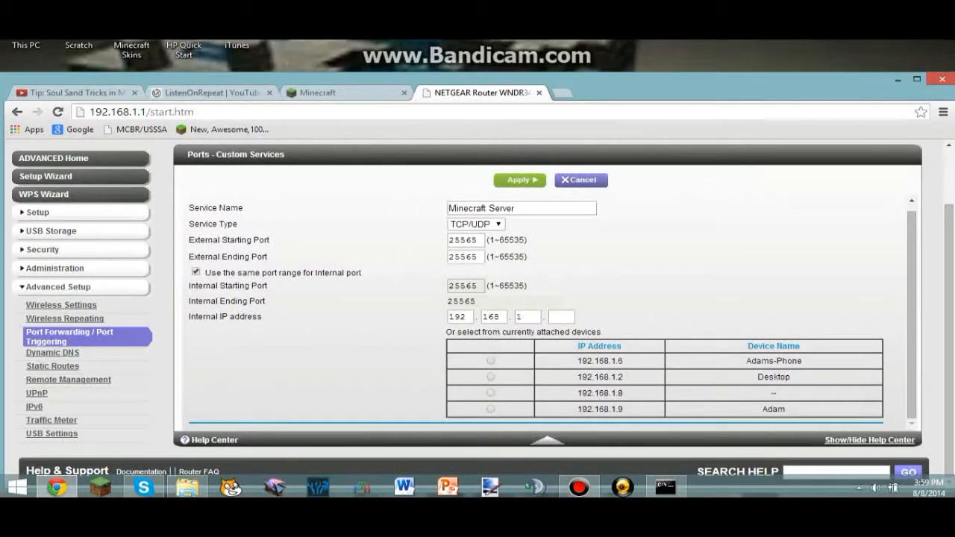
{"action": "left_click", "coordinate": [552, 316]}
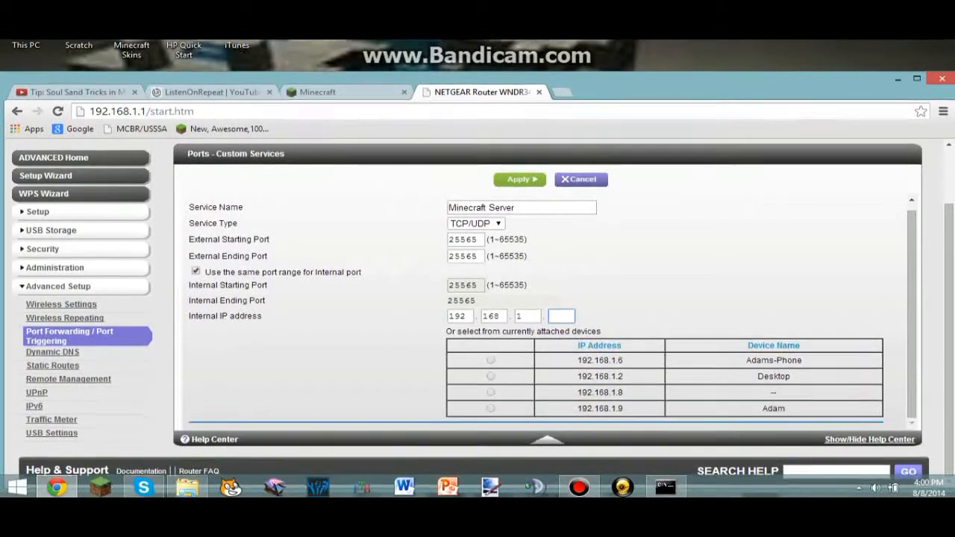
{"action": "left_click_drag", "start_coordinate": [597, 73], "coordinate": [596, 49]}
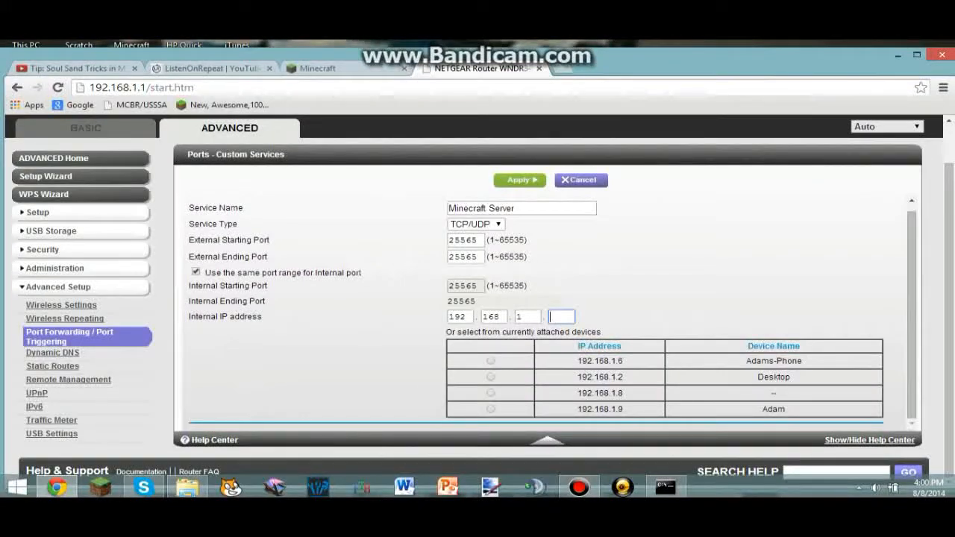
{"action": "type", "text": "9"}
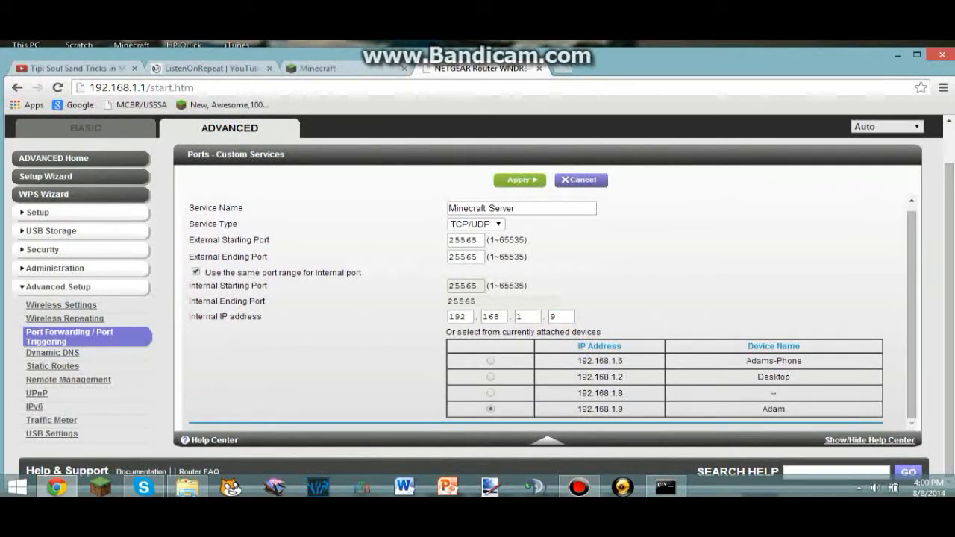
Step: Check the PC's IPv4 address in the Command Prompt against the entered internal IP address, and minimize it again
{"action": "left_click", "coordinate": [666, 488]}
{"action": "left_click_drag", "start_coordinate": [346, 163], "coordinate": [256, 116]}
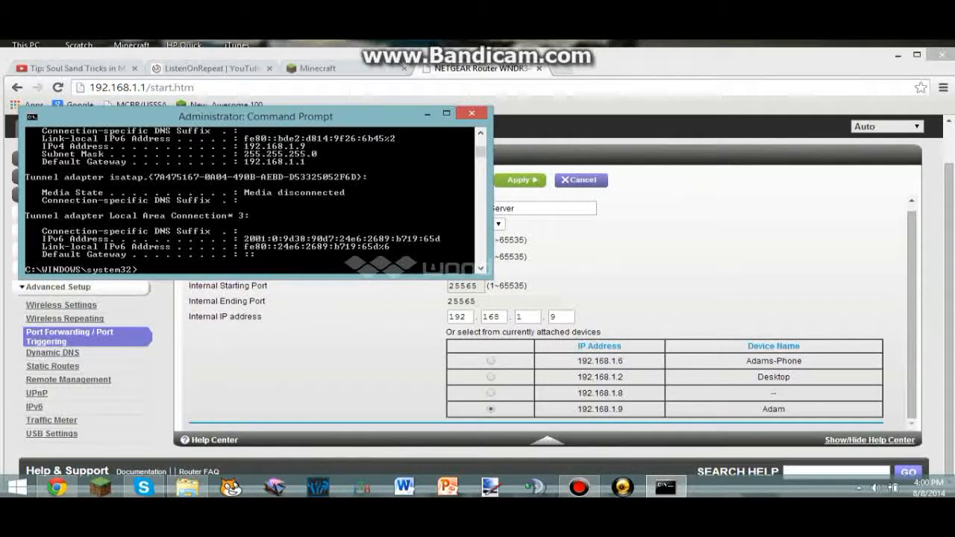
{"action": "left_click", "coordinate": [428, 114]}
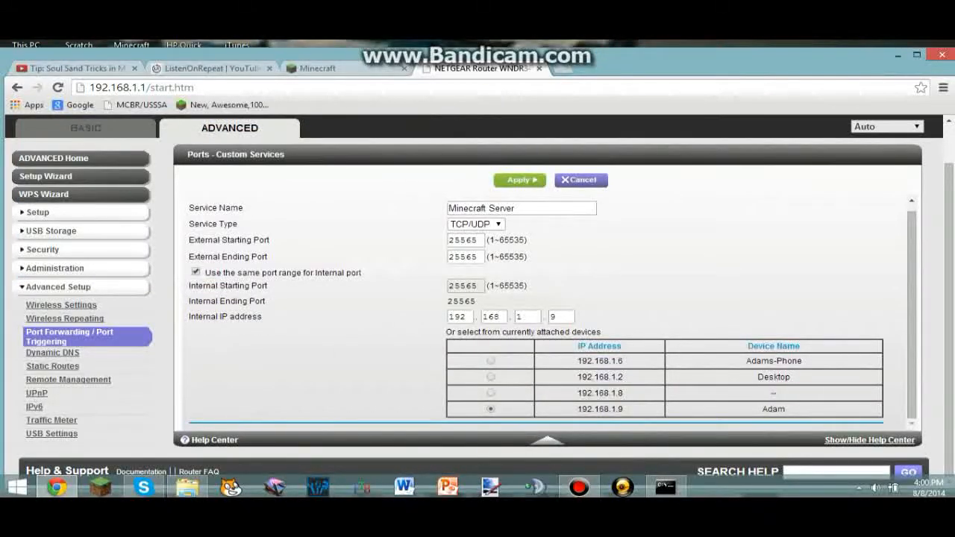
Step: Apply the custom port forwarding service, close the router tab and minimize the browser
{"action": "left_click", "coordinate": [519, 180]}
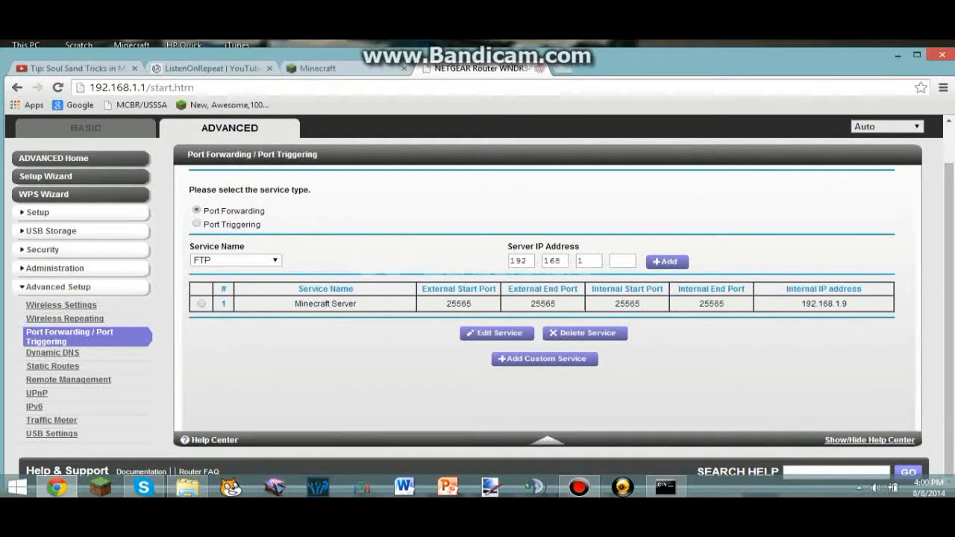
{"action": "left_click", "coordinate": [538, 68]}
{"action": "left_click", "coordinate": [897, 56]}
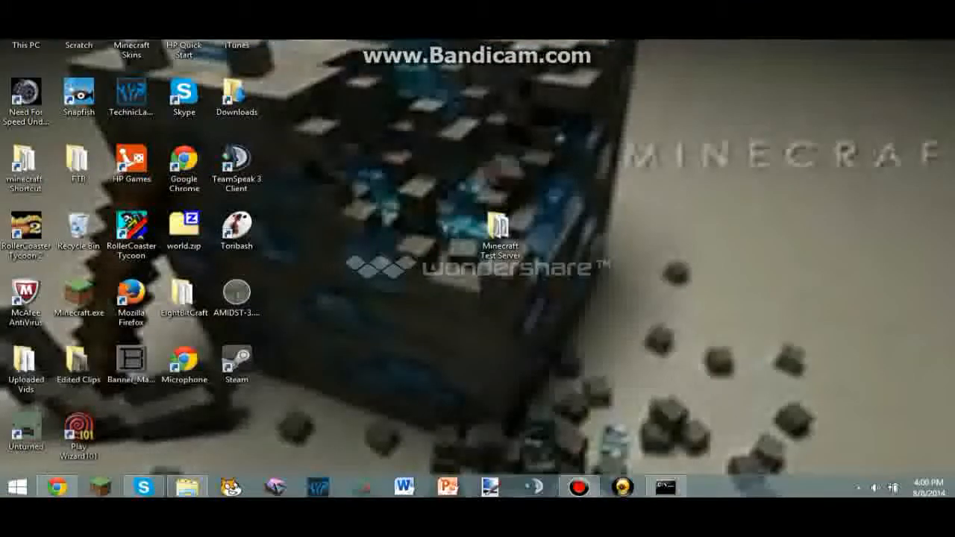
Step: Open the Minecraft Test Server folder on the desktop and create a new text document in it under the default name
{"action": "left_click_drag", "start_coordinate": [498, 228], "coordinate": [446, 228]}
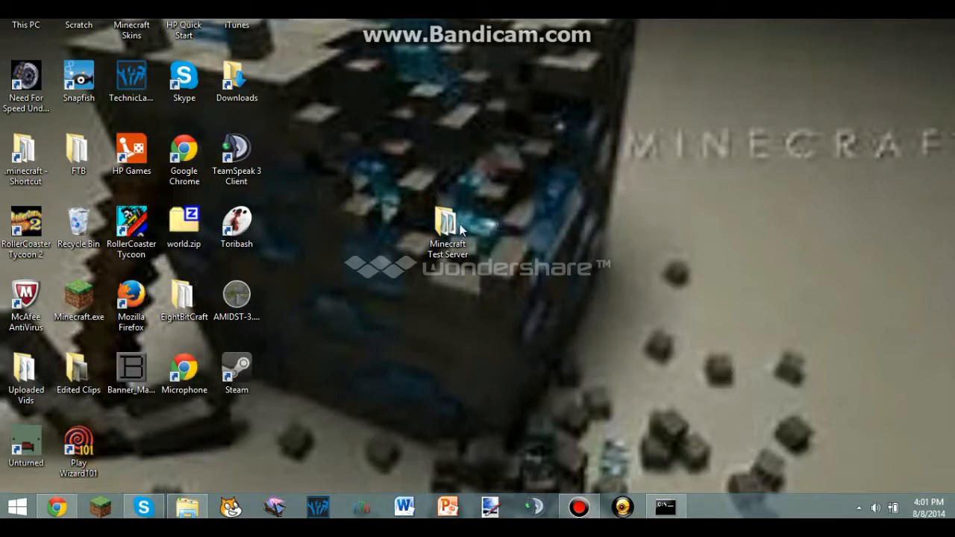
{"action": "double_click", "coordinate": [434, 230]}
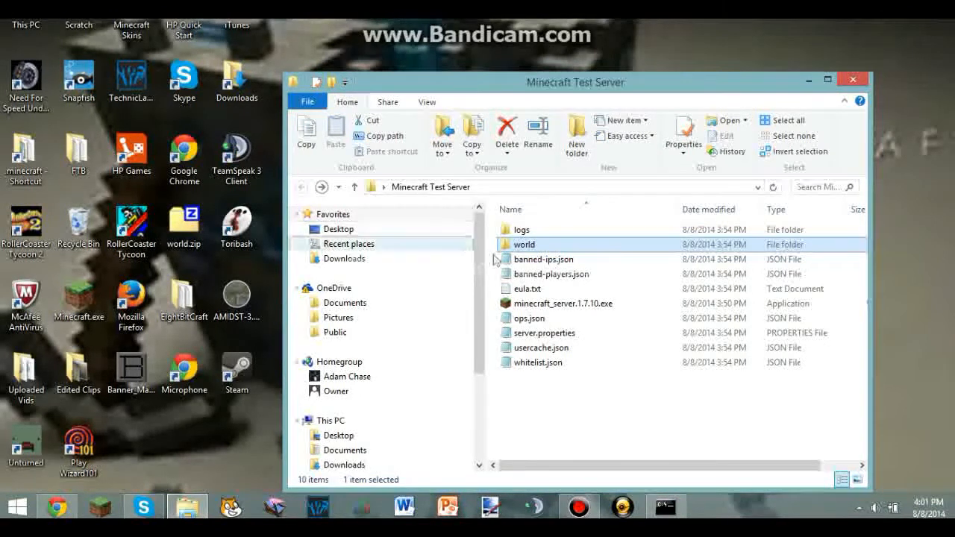
{"action": "right_click", "coordinate": [524, 402]}
{"action": "mouse_move", "coordinate": [554, 372]}
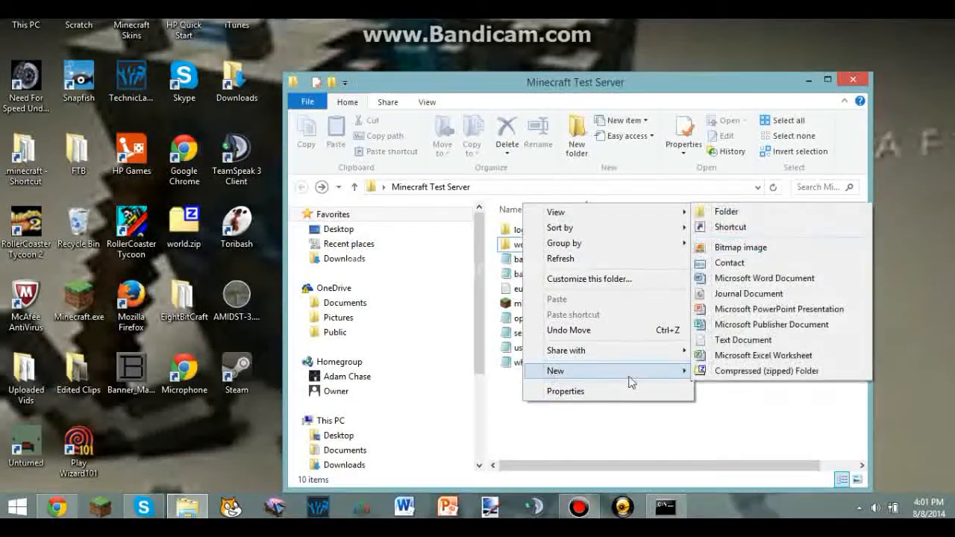
{"action": "left_click", "coordinate": [738, 340]}
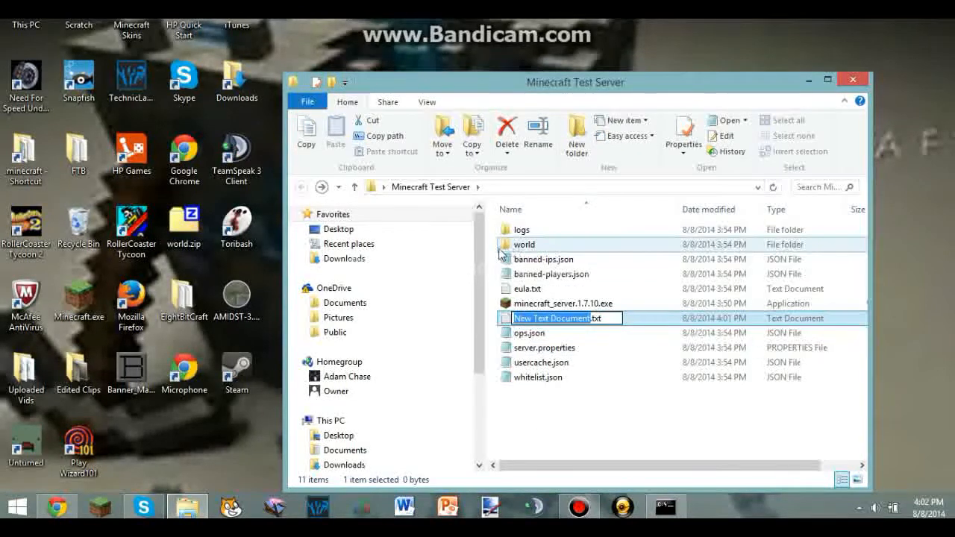
{"action": "key", "text": "Return"}
{"action": "key", "text": "Return"}
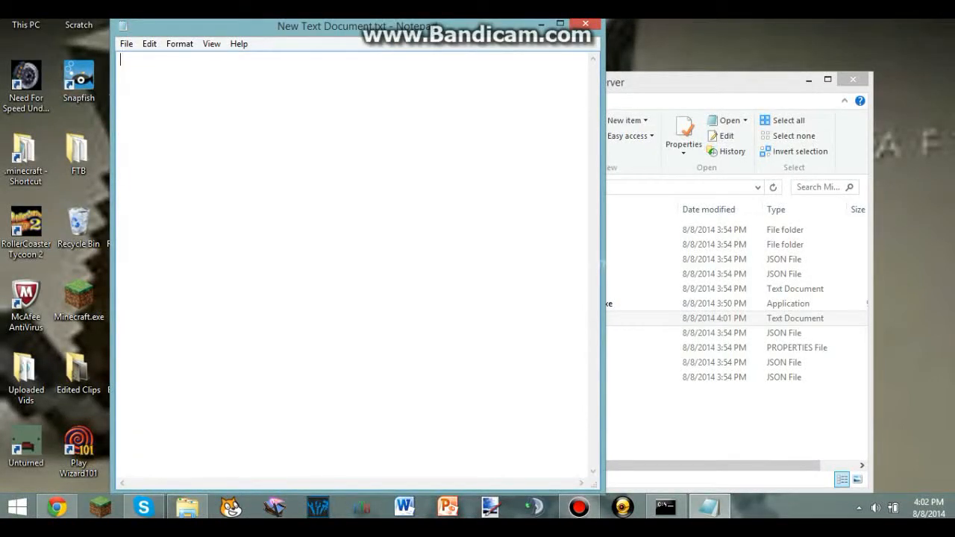
{"action": "type", "text": "@echo off java -Xms2048M -Xmx2048M -jar minecraft_server.1.7.10.exe gui Pause"}
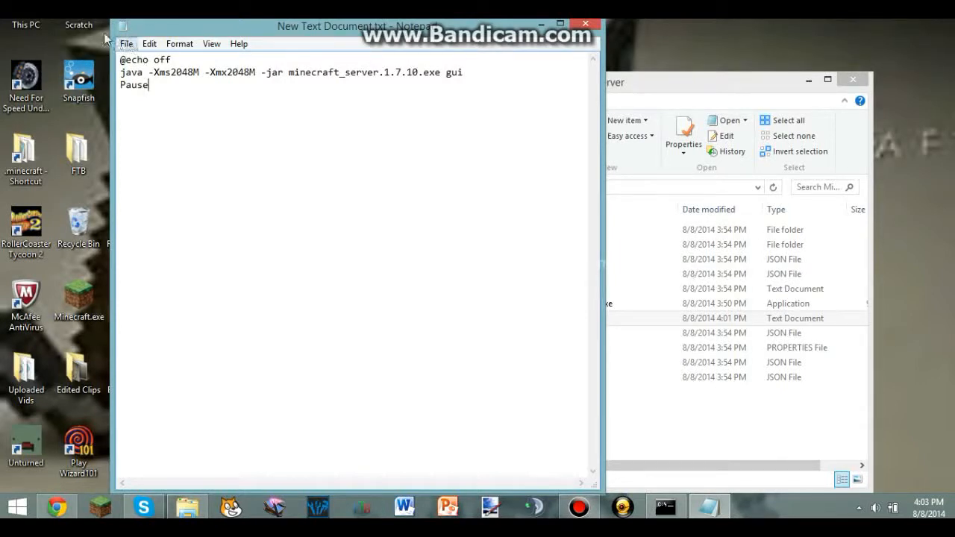
Step: Save the script as ServerRAM.bat with the All Files type in the Minecraft Test Server folder and close Notepad
{"action": "left_click", "coordinate": [123, 47]}
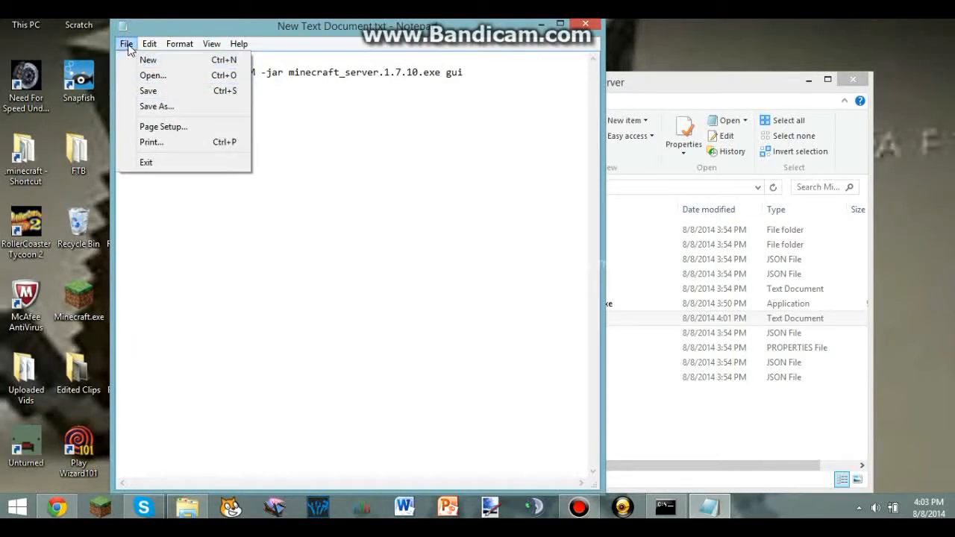
{"action": "left_click", "coordinate": [156, 106]}
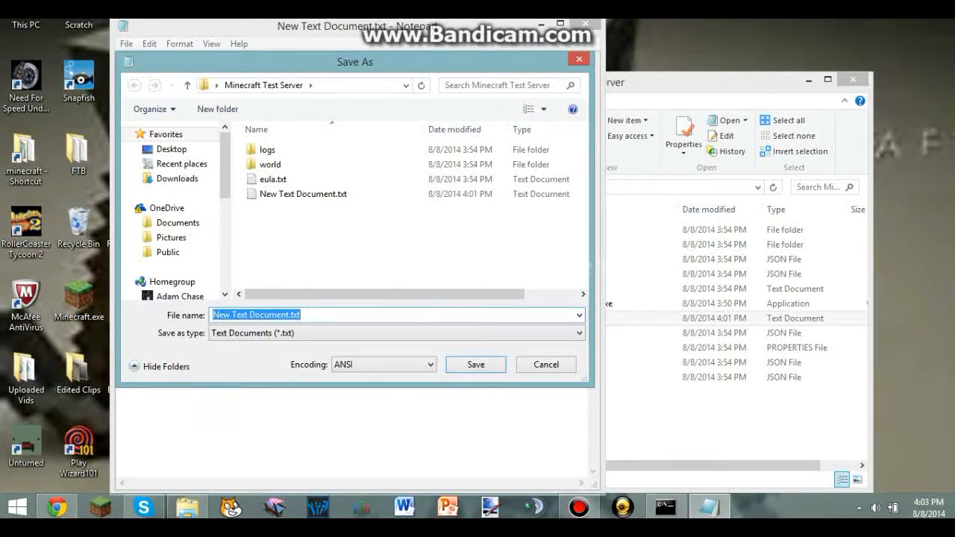
{"action": "type", "text": "Se"}
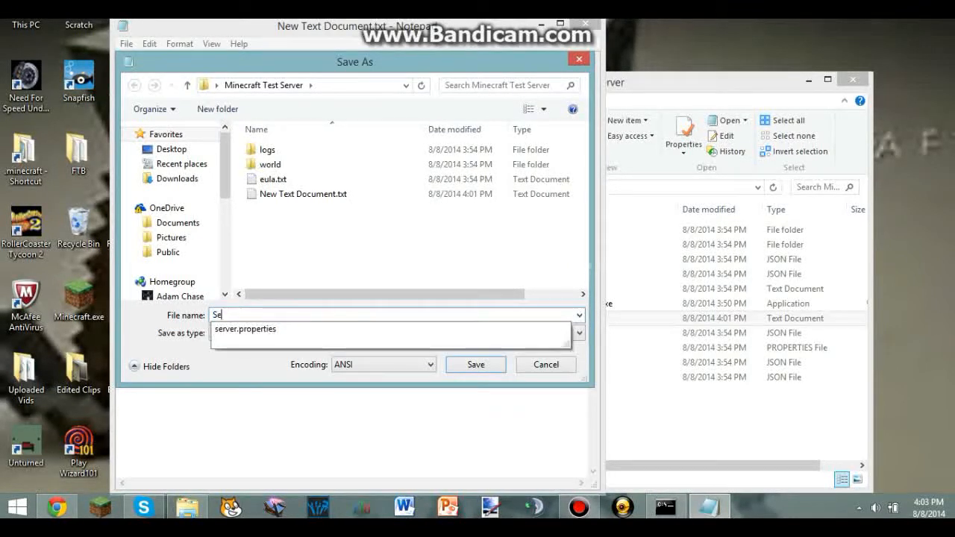
{"action": "type", "text": "rverRAM"}
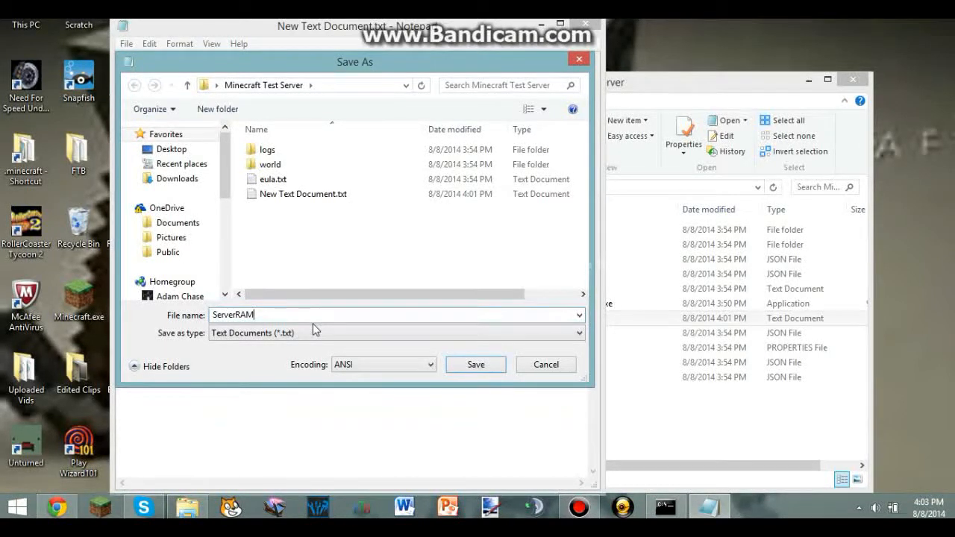
{"action": "type", "text": "."}
{"action": "type", "text": "bat"}
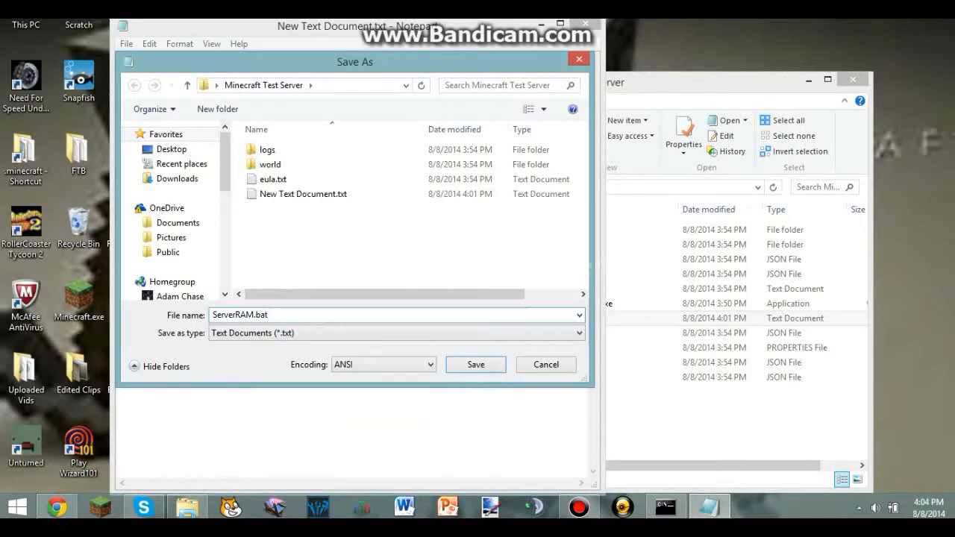
{"action": "left_click", "coordinate": [255, 334]}
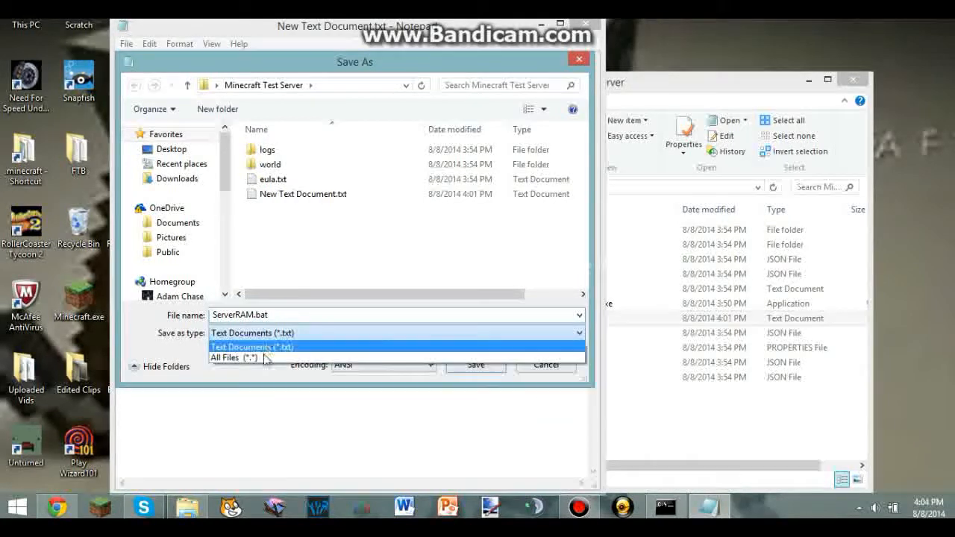
{"action": "left_click", "coordinate": [259, 359]}
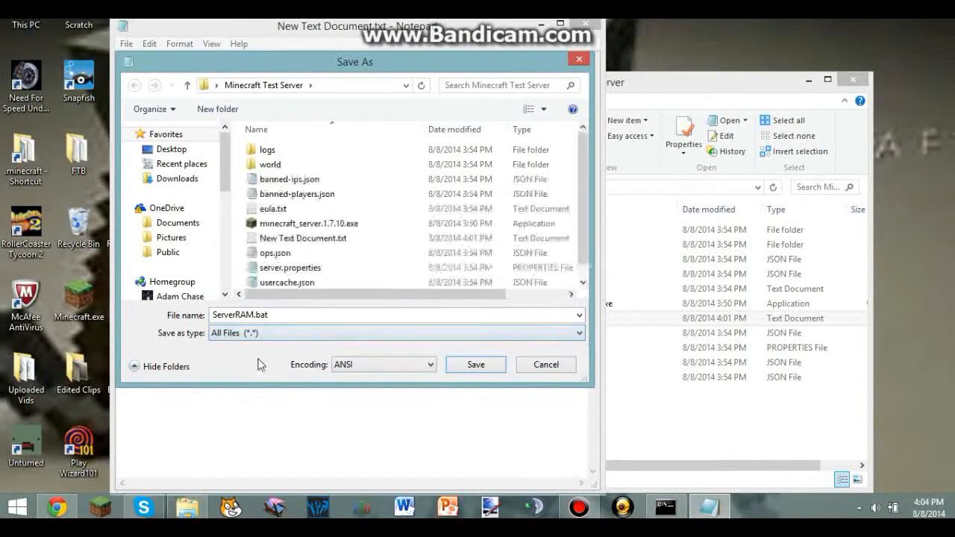
{"action": "left_click", "coordinate": [475, 365]}
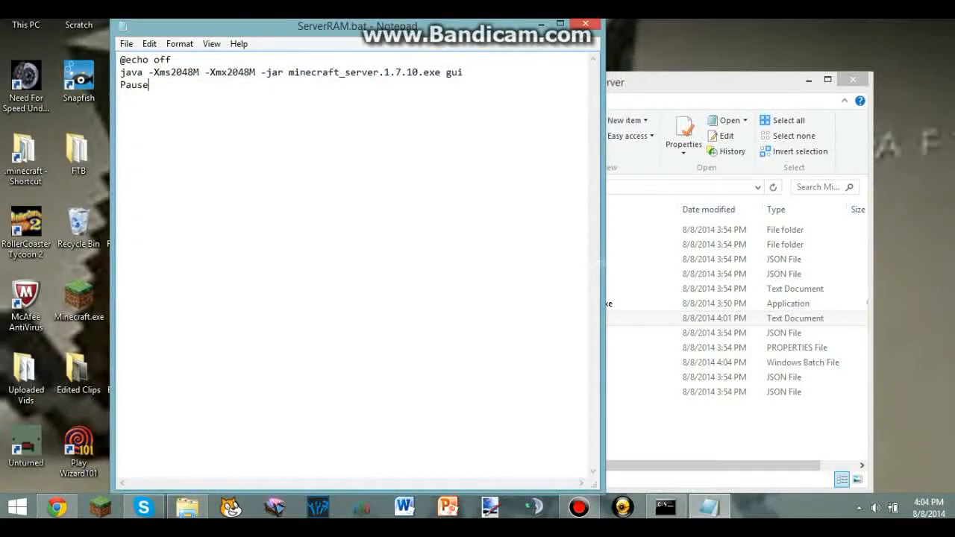
{"action": "left_click", "coordinate": [586, 26]}
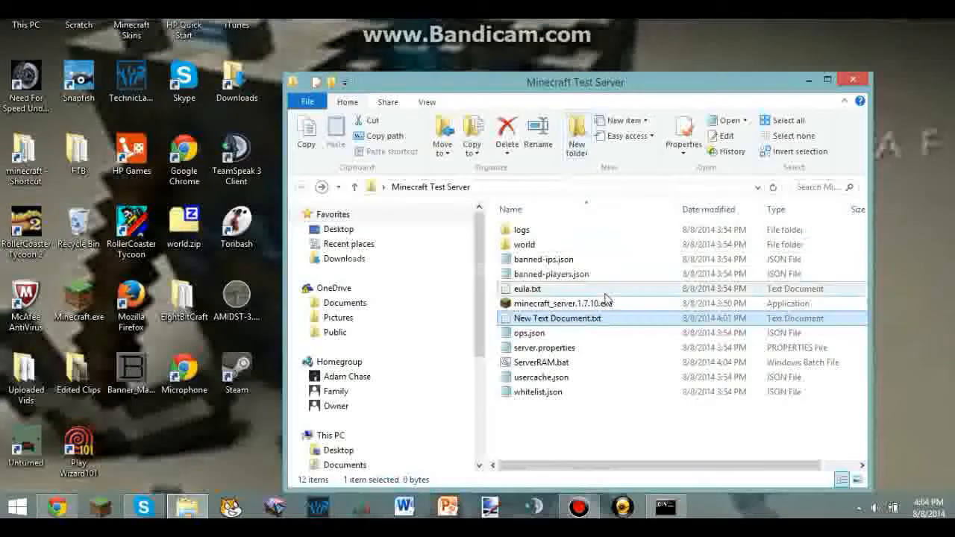
Step: Move the leftover New Text Document.txt to the Recycle Bin and start the server by running ServerRAM.bat
{"action": "left_click", "coordinate": [557, 365]}
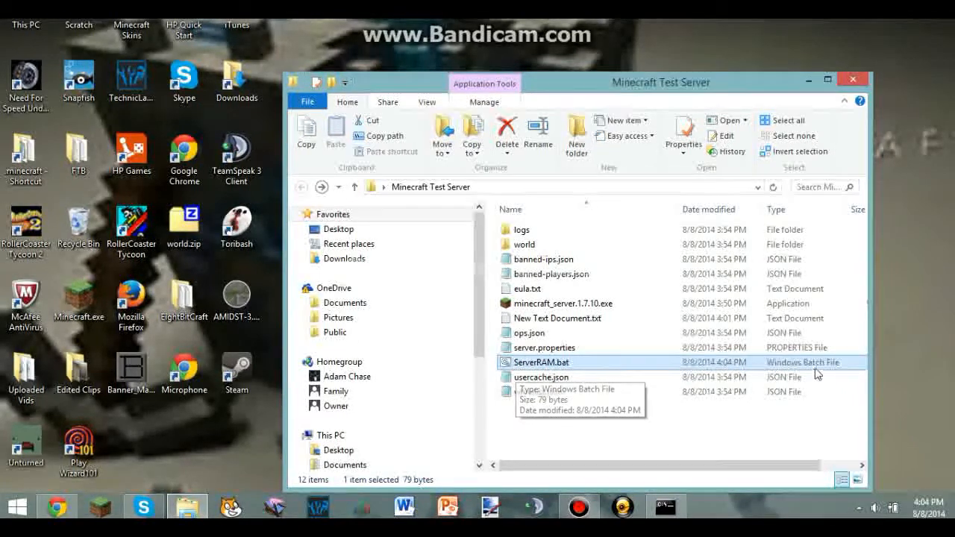
{"action": "left_click", "coordinate": [590, 324]}
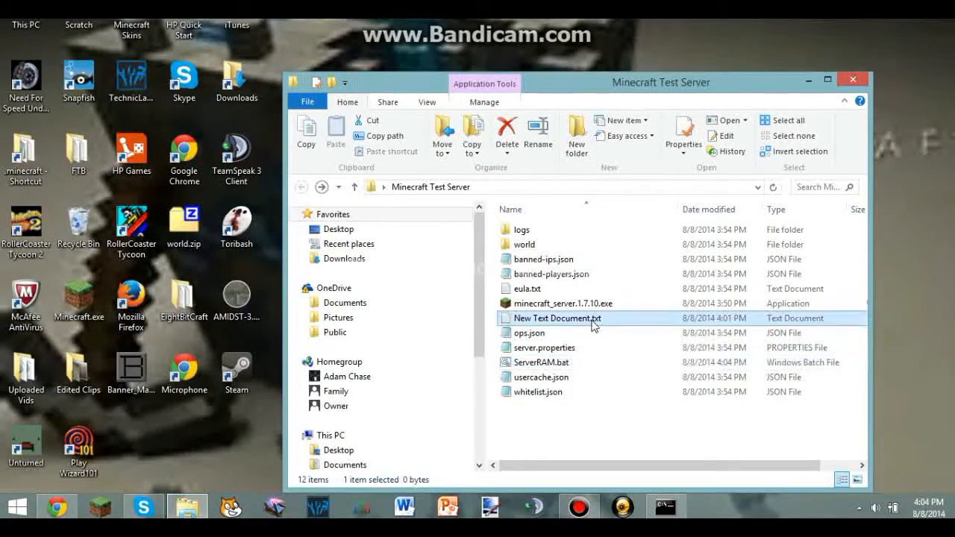
{"action": "left_click_drag", "start_coordinate": [590, 324], "coordinate": [112, 239]}
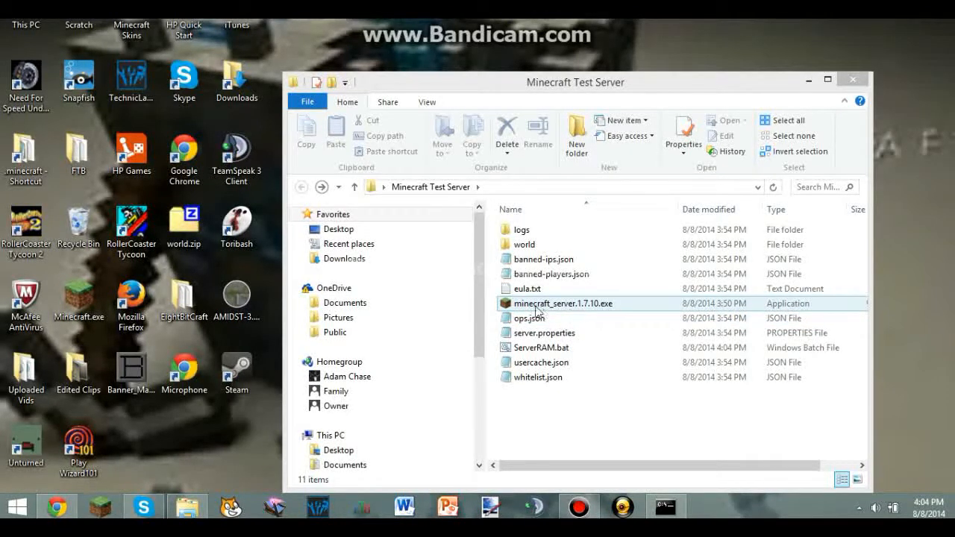
{"action": "double_click", "coordinate": [524, 350]}
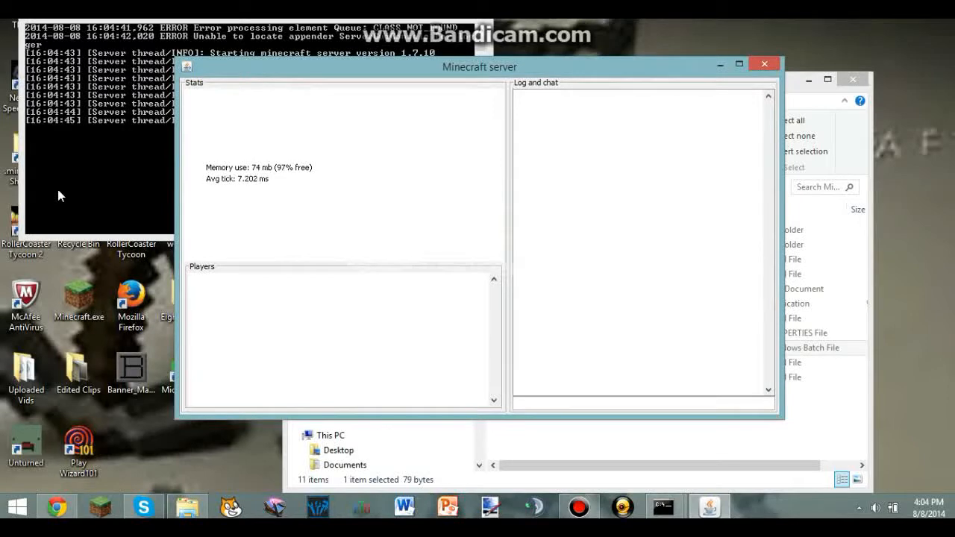
Step: Shut down the Minecraft server with the stop command and close its console window
{"action": "left_click", "coordinate": [546, 403]}
{"action": "type", "text": "stop"}
{"action": "key", "text": "Return"}
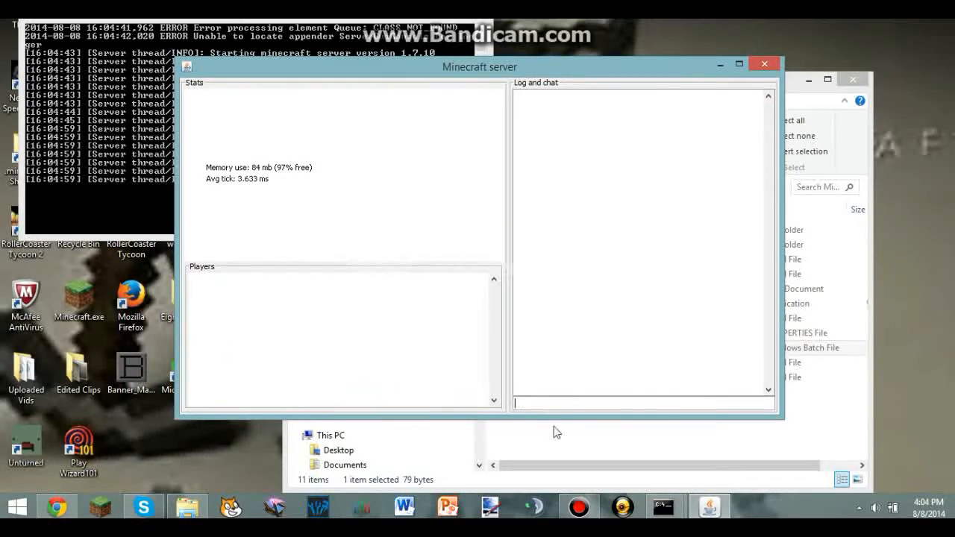
{"action": "left_click_drag", "start_coordinate": [451, 15], "coordinate": [452, 47]}
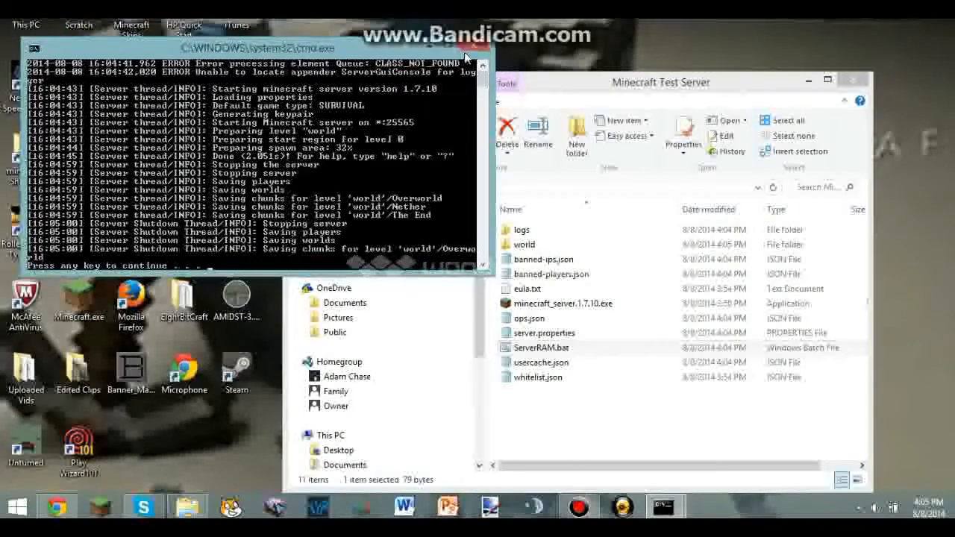
{"action": "left_click", "coordinate": [471, 47]}
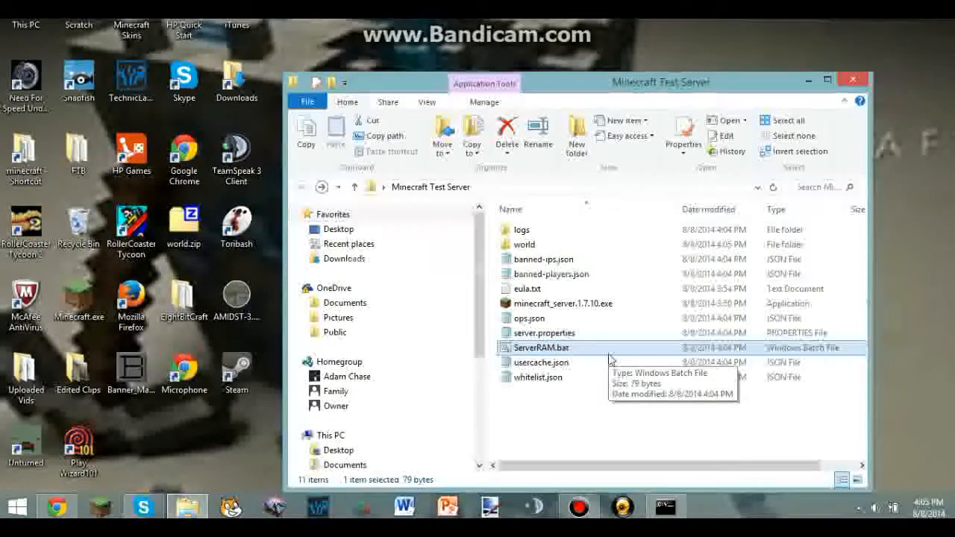
Step: Open server.properties and set server-ip to the computer's IPv4 address shown in Command Prompt, 192.168.1.9, with no space after the equals sign
{"action": "double_click", "coordinate": [565, 336]}
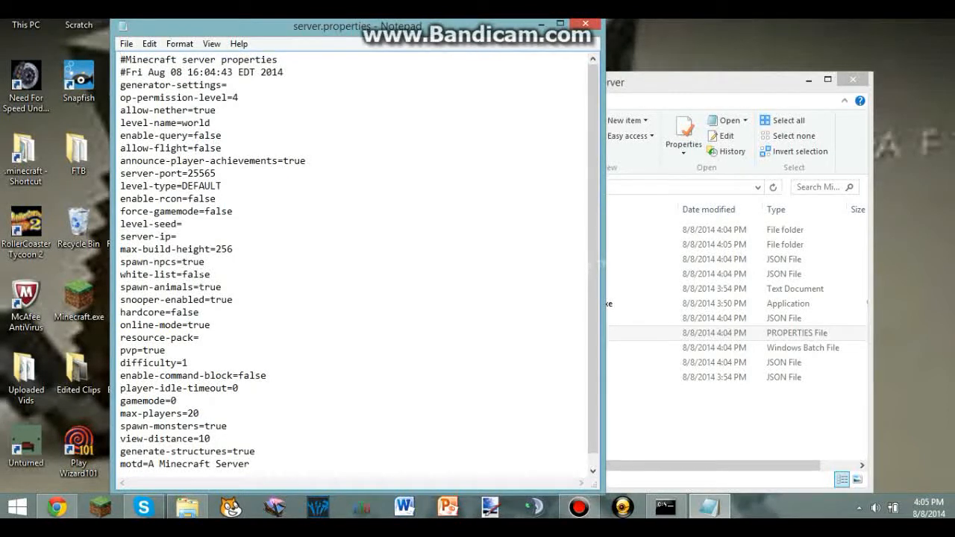
{"action": "left_click", "coordinate": [179, 236]}
{"action": "left_click", "coordinate": [665, 507]}
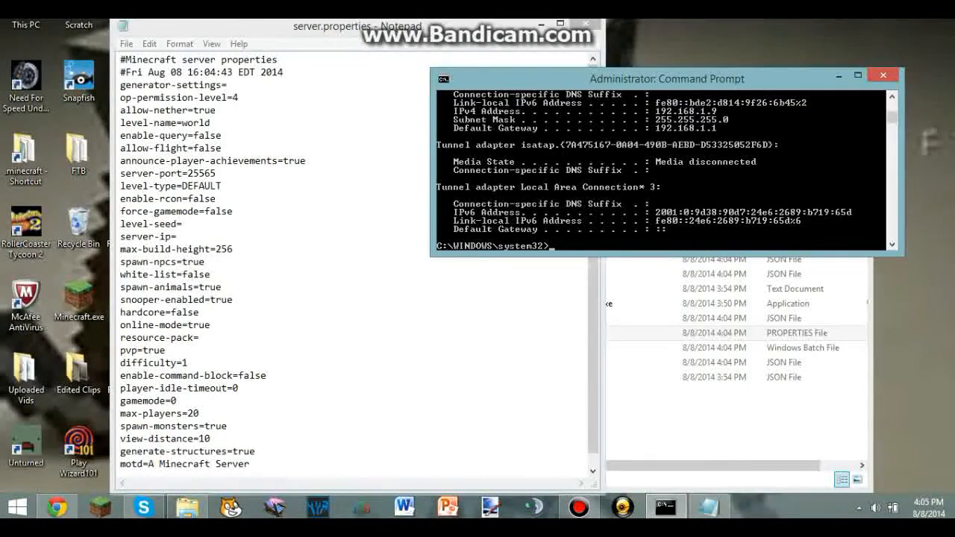
{"action": "left_click", "coordinate": [184, 236]}
{"action": "type", "text": "192."}
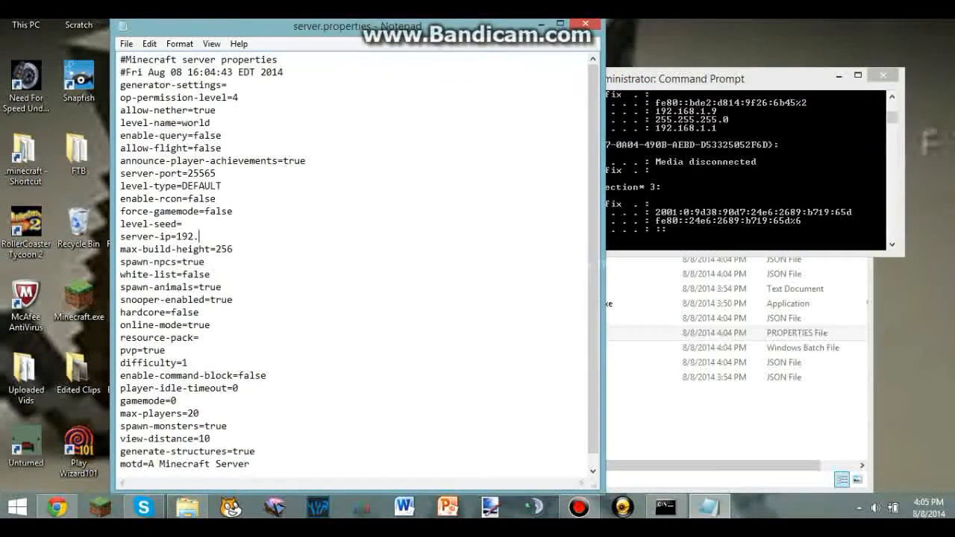
{"action": "type", "text": "168.1.9"}
{"action": "left_click", "coordinate": [176, 236]}
{"action": "key", "text": "BackSpace"}
Step: Save server.properties, close Notepad and clear the Command Prompt window out of the way of the server folder
{"action": "left_click", "coordinate": [126, 43]}
{"action": "left_click", "coordinate": [148, 91]}
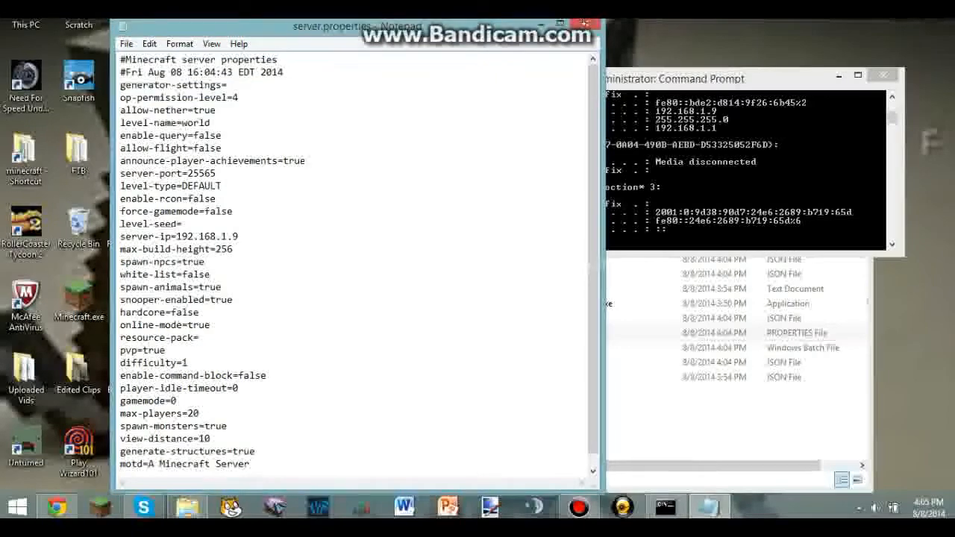
{"action": "left_click", "coordinate": [586, 25]}
{"action": "left_click_drag", "start_coordinate": [839, 86], "coordinate": [813, 83]}
{"action": "left_click", "coordinate": [813, 75]}
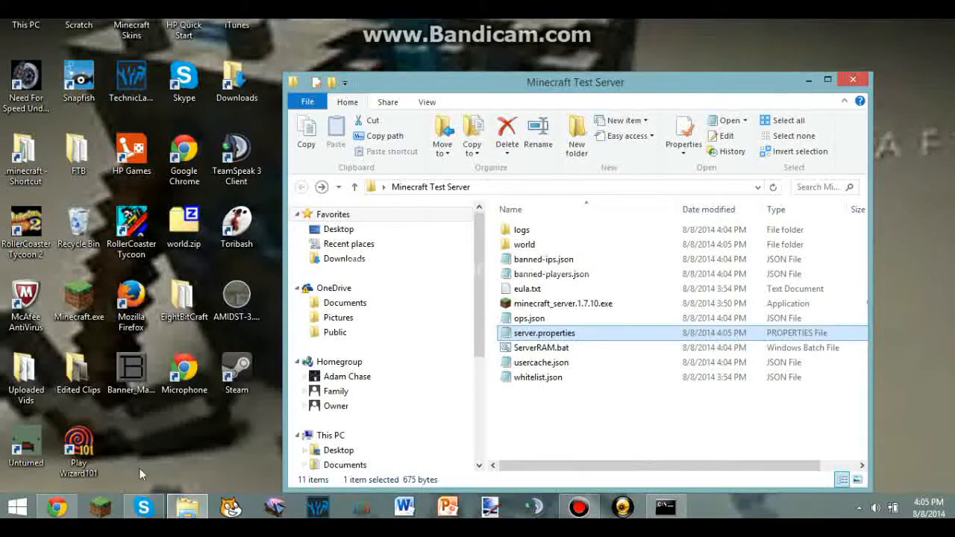
Step: Switch to Chrome and search Google for "whats my ip", and check the local IPv4 address in Command Prompt
{"action": "left_click", "coordinate": [57, 509]}
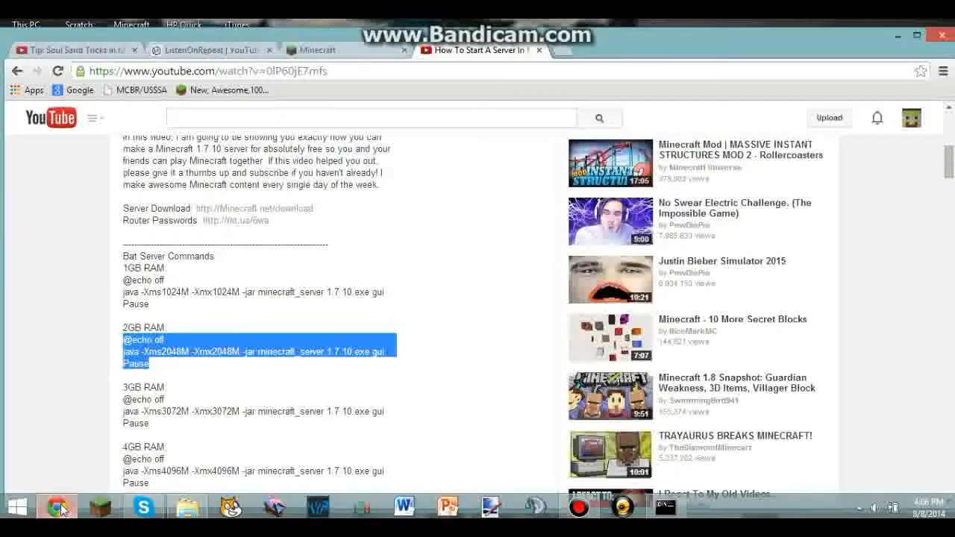
{"action": "key", "text": "F5"}
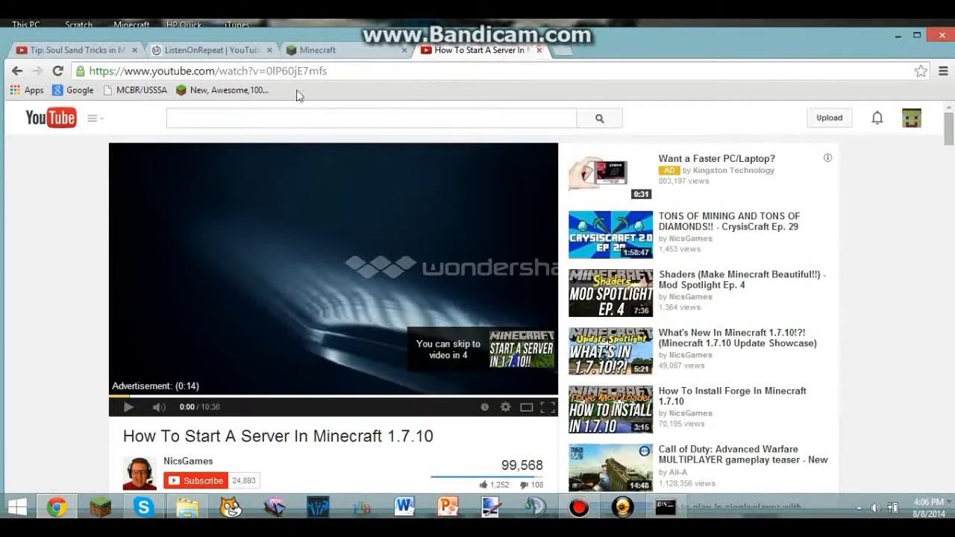
{"action": "left_click", "coordinate": [74, 90]}
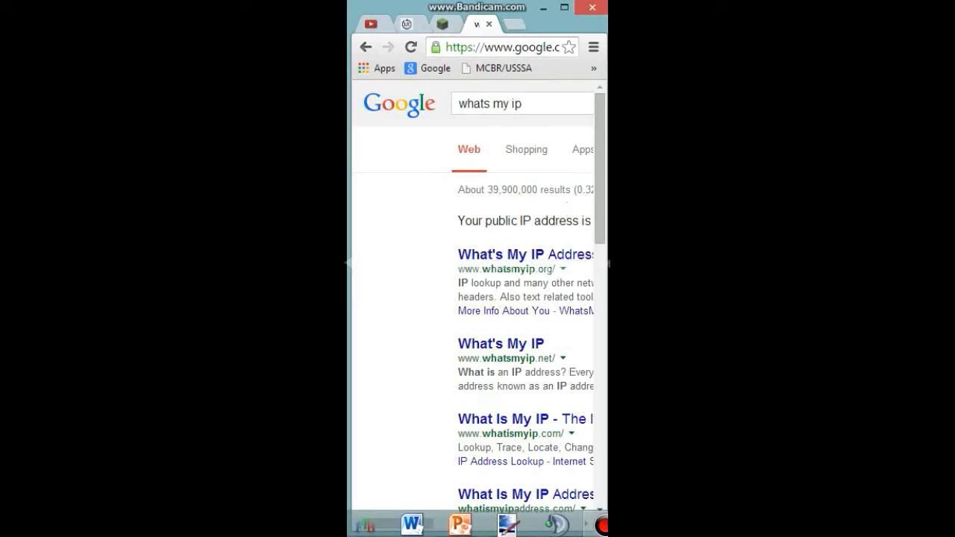
{"action": "left_click", "coordinate": [545, 8]}
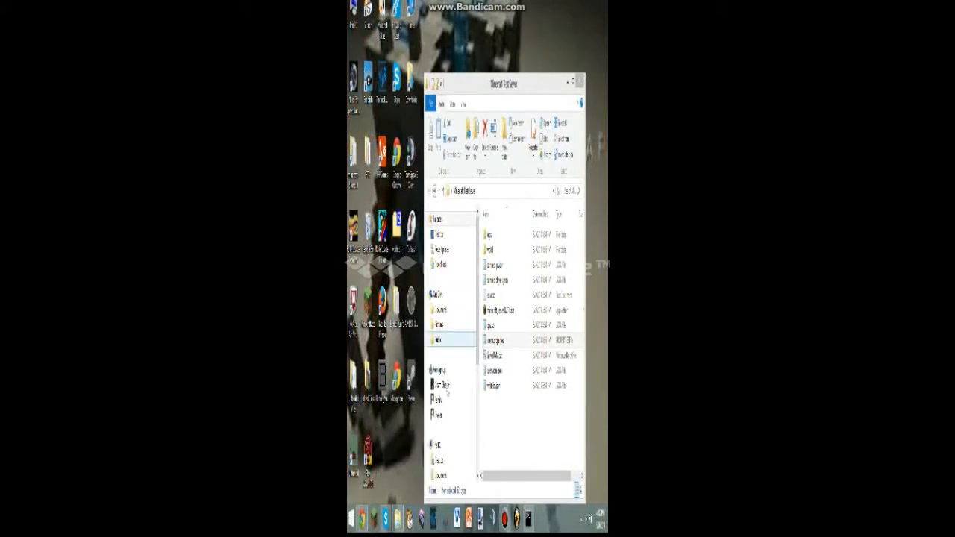
{"action": "left_click", "coordinate": [528, 518]}
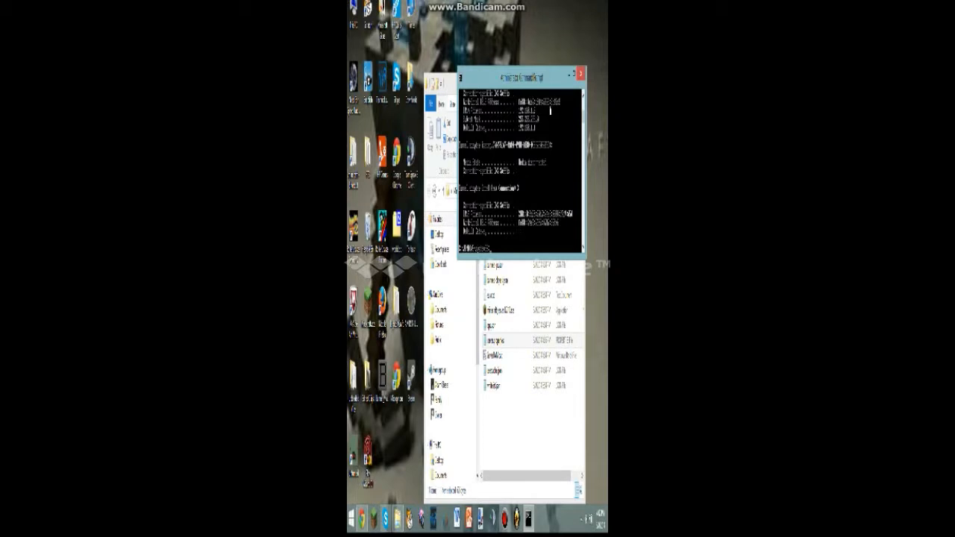
{"action": "left_click", "coordinate": [571, 73]}
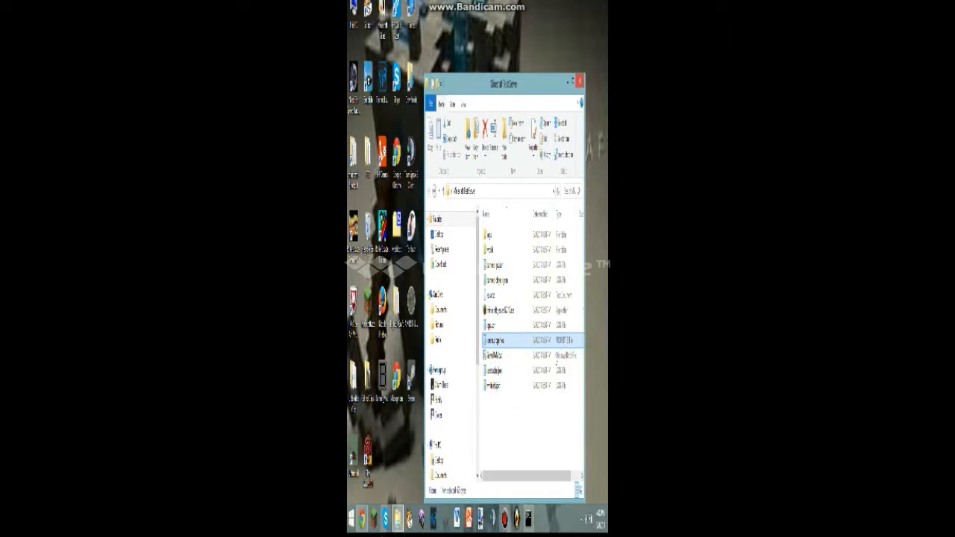
Step: Run ServerRAM.bat to test the server, shut it down with the stop command and close its console
{"action": "double_click", "coordinate": [495, 355]}
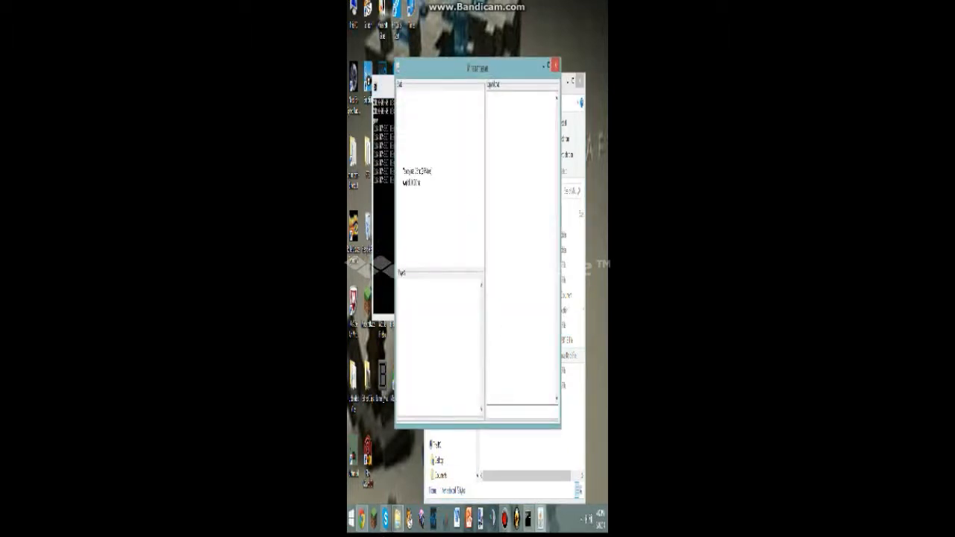
{"action": "type", "text": "stop"}
{"action": "key", "text": "Return"}
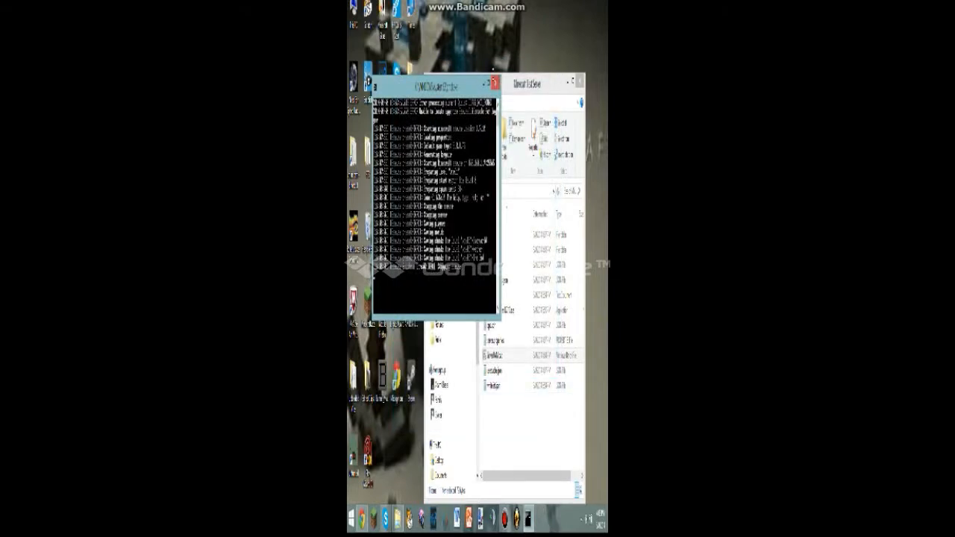
{"action": "left_click", "coordinate": [495, 83]}
Step: Bring up the Command Prompt holding the network details and close it
{"action": "left_click", "coordinate": [528, 520]}
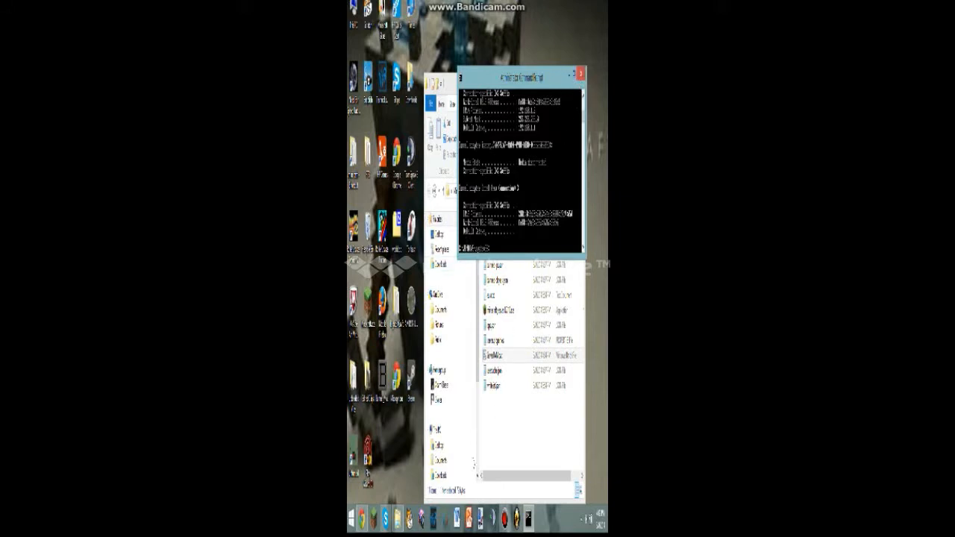
{"action": "mouse_move", "coordinate": [384, 522]}
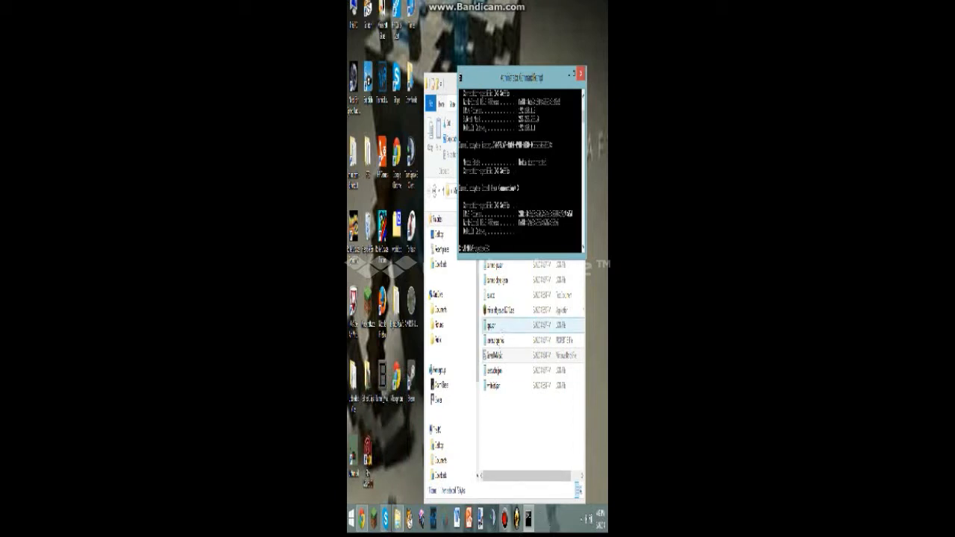
{"action": "left_click", "coordinate": [580, 74]}
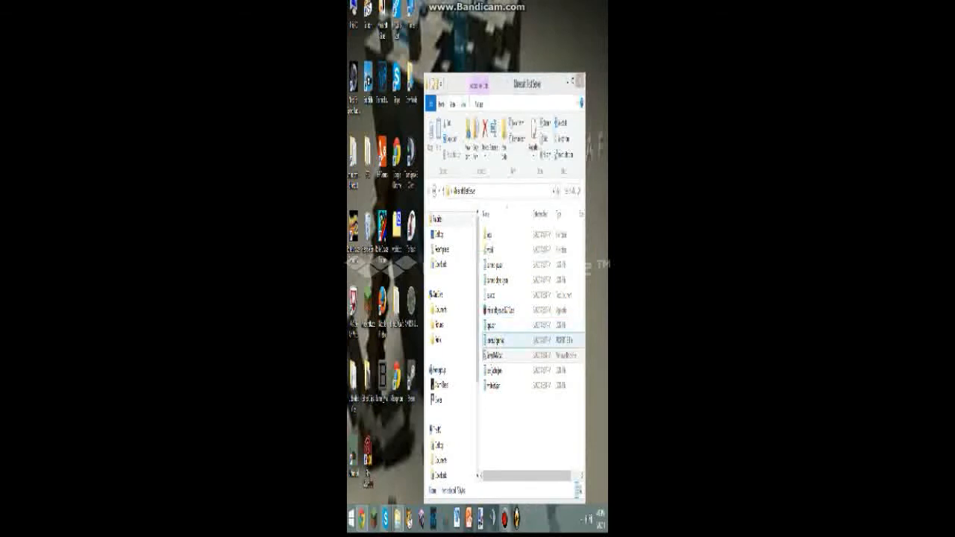
Step: Start the server again from ServerRAM.bat and close the Minecraft Test Server folder window
{"action": "double_click", "coordinate": [494, 355]}
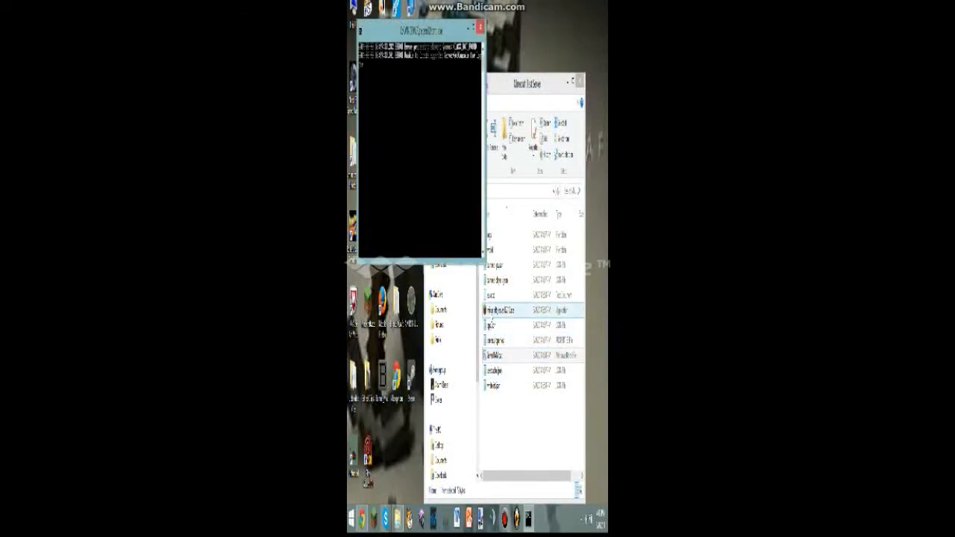
{"action": "left_click", "coordinate": [567, 82]}
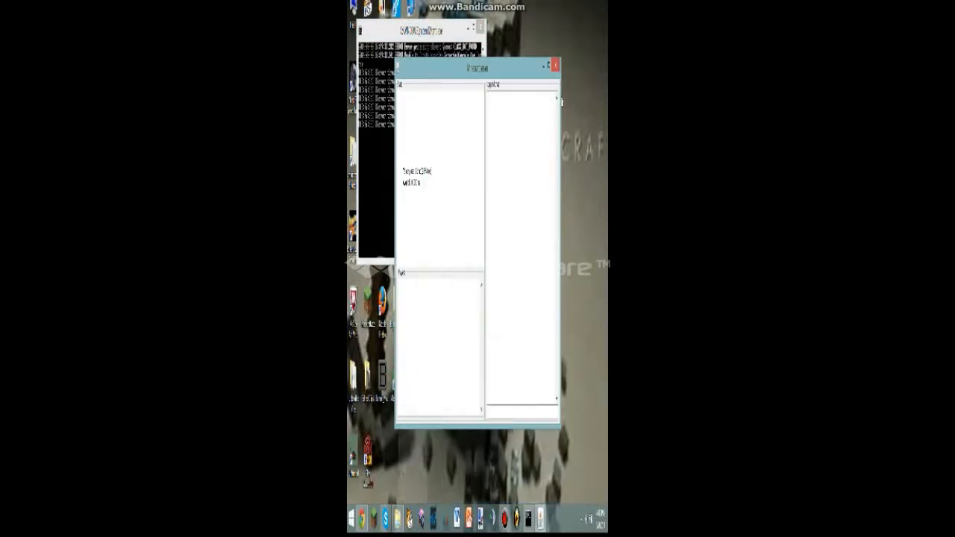
{"action": "left_click", "coordinate": [397, 517]}
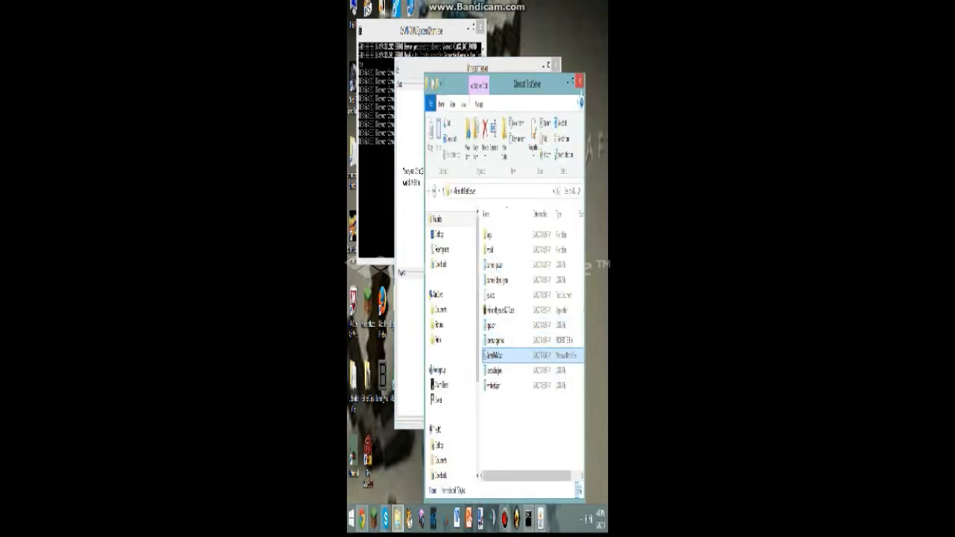
{"action": "left_click", "coordinate": [579, 81]}
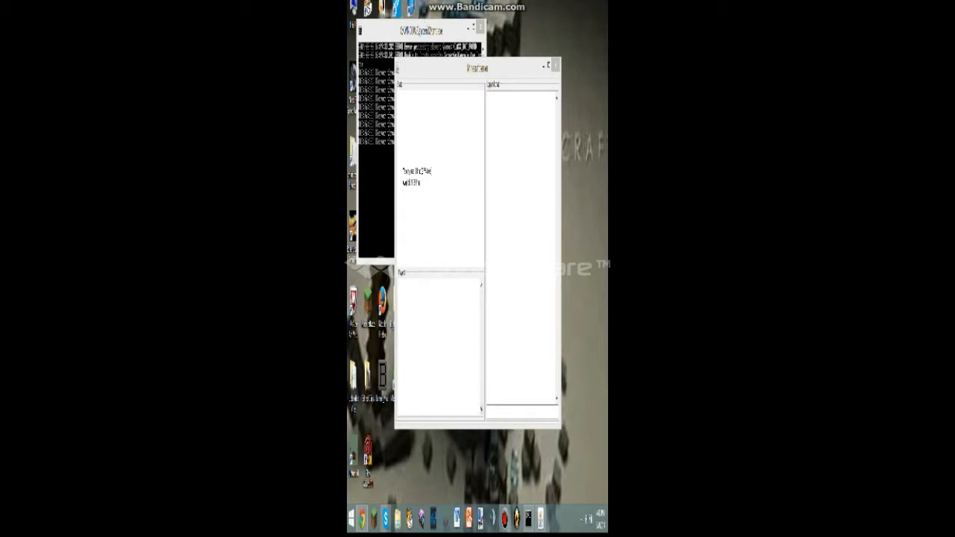
Step: Shut down the server by closing its Minecraft server window, and close the remaining console
{"action": "left_click", "coordinate": [558, 62]}
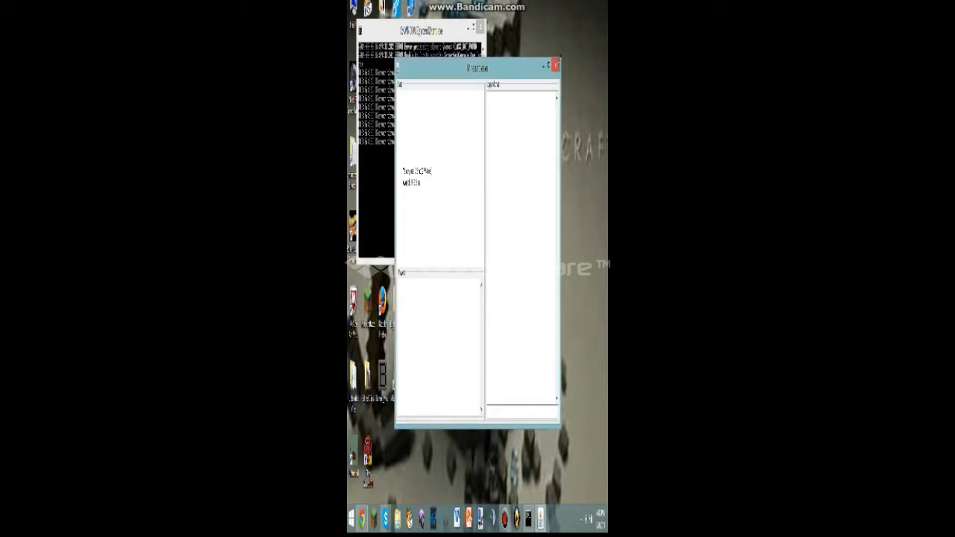
{"action": "left_click", "coordinate": [555, 64]}
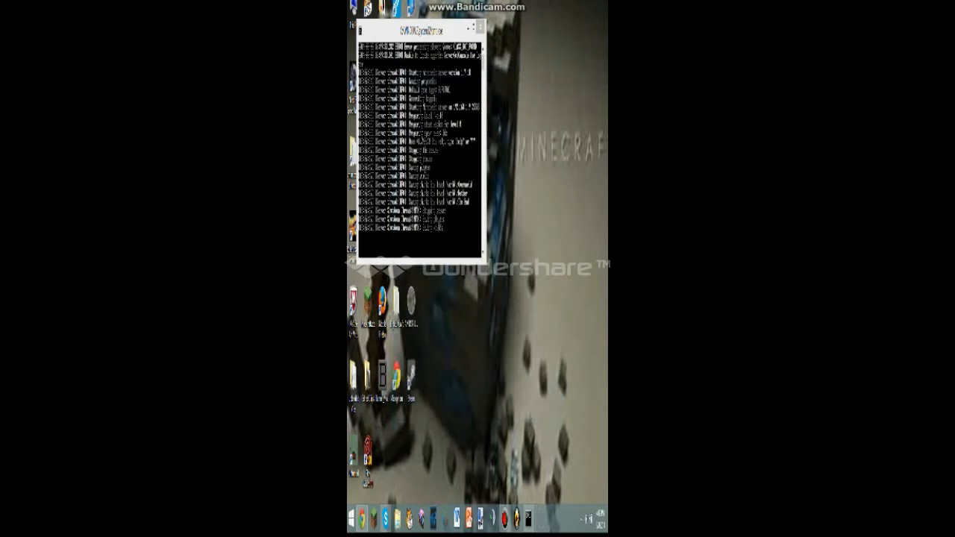
{"action": "left_click", "coordinate": [479, 28]}
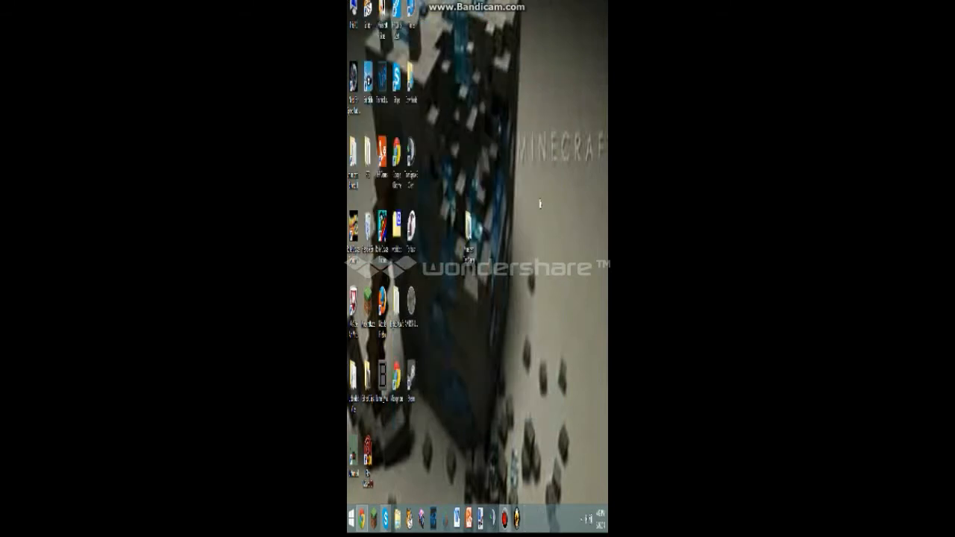